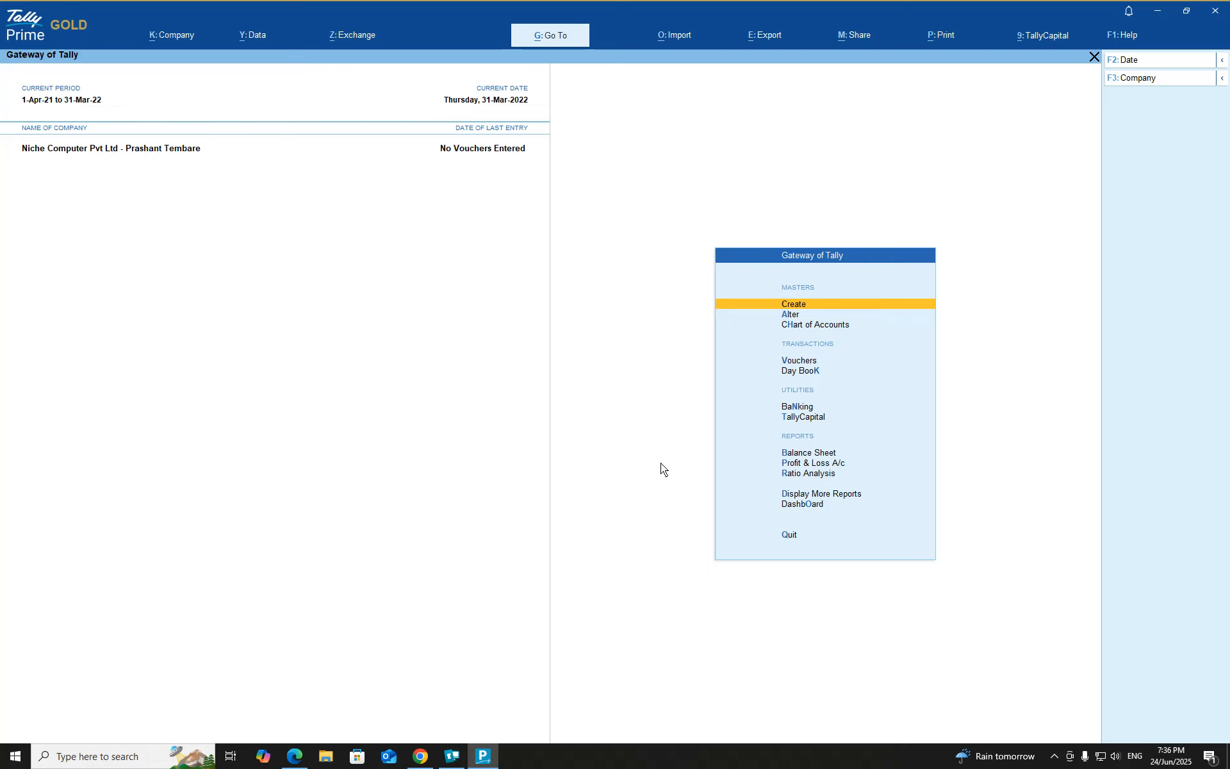
Create a simple payroll work unit with symbol HRS, formal name Hours and 0 decimal places
key("Return")
key("Down")
key("Down")
key("Down")
key("Down")
key("Down")
key("Down")
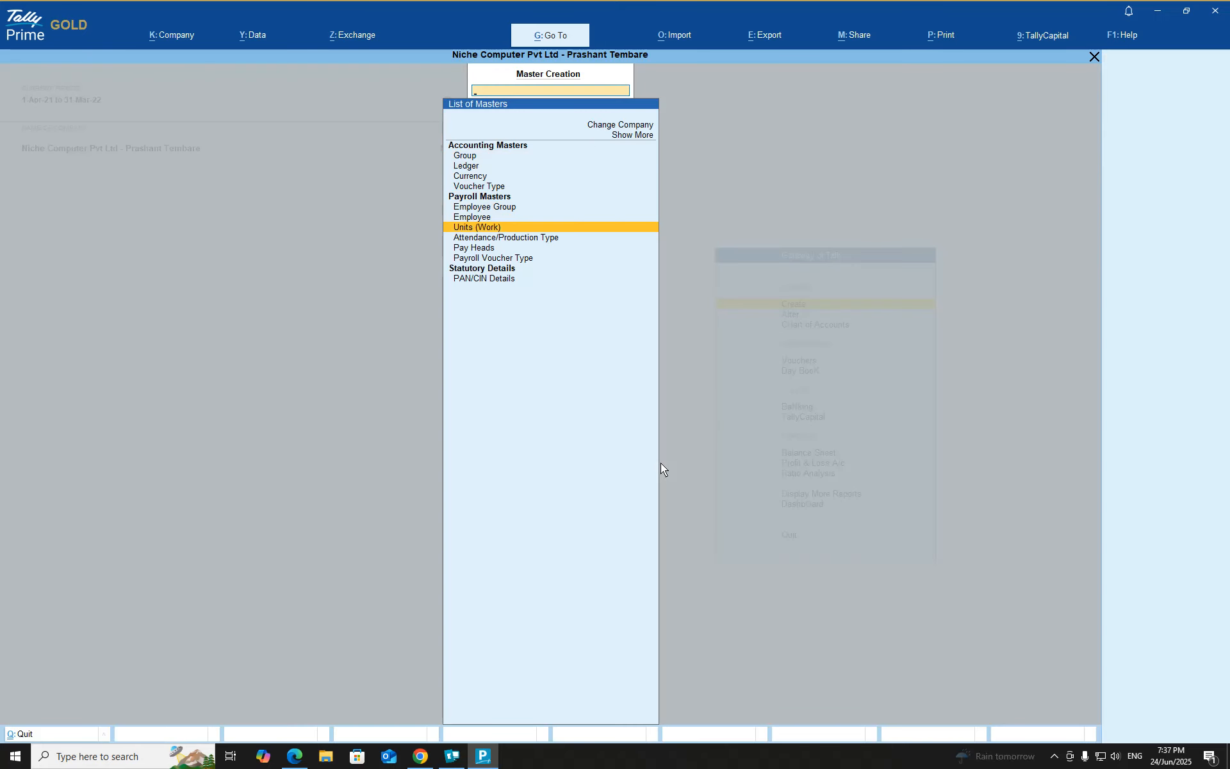
key("Return")
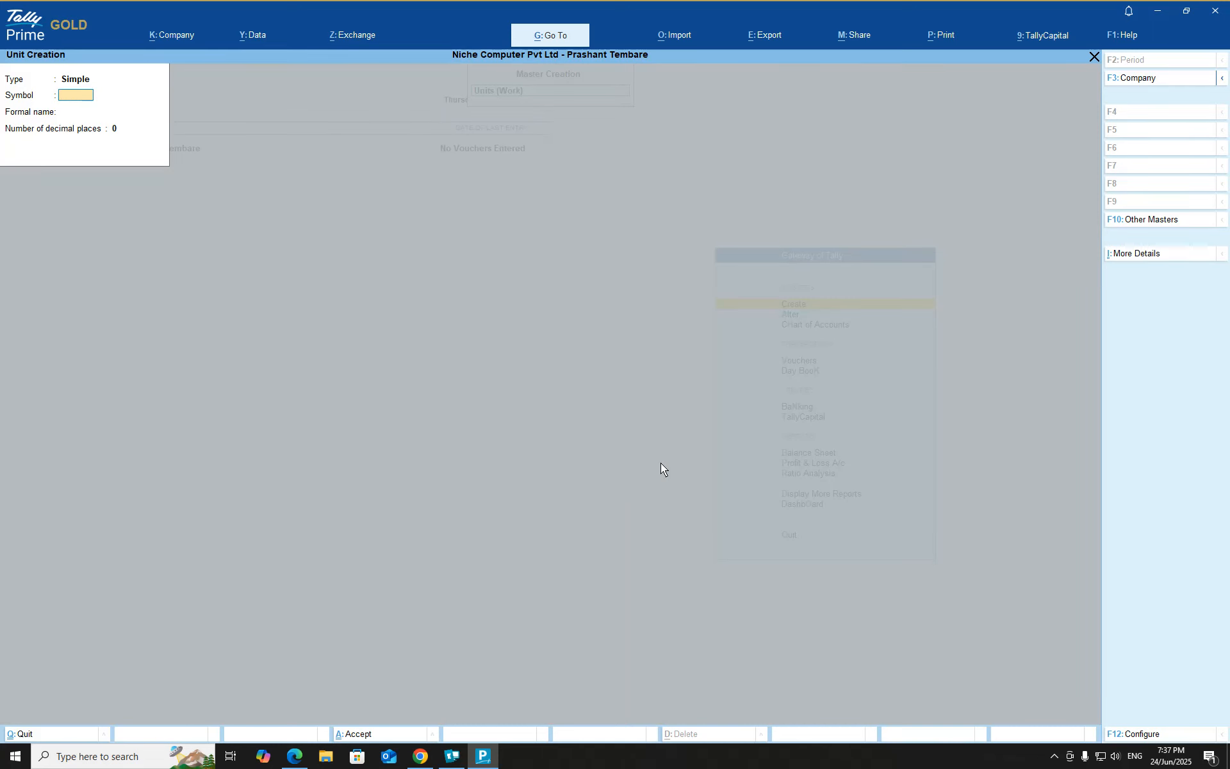
type("H")
type("RS")
key("Return")
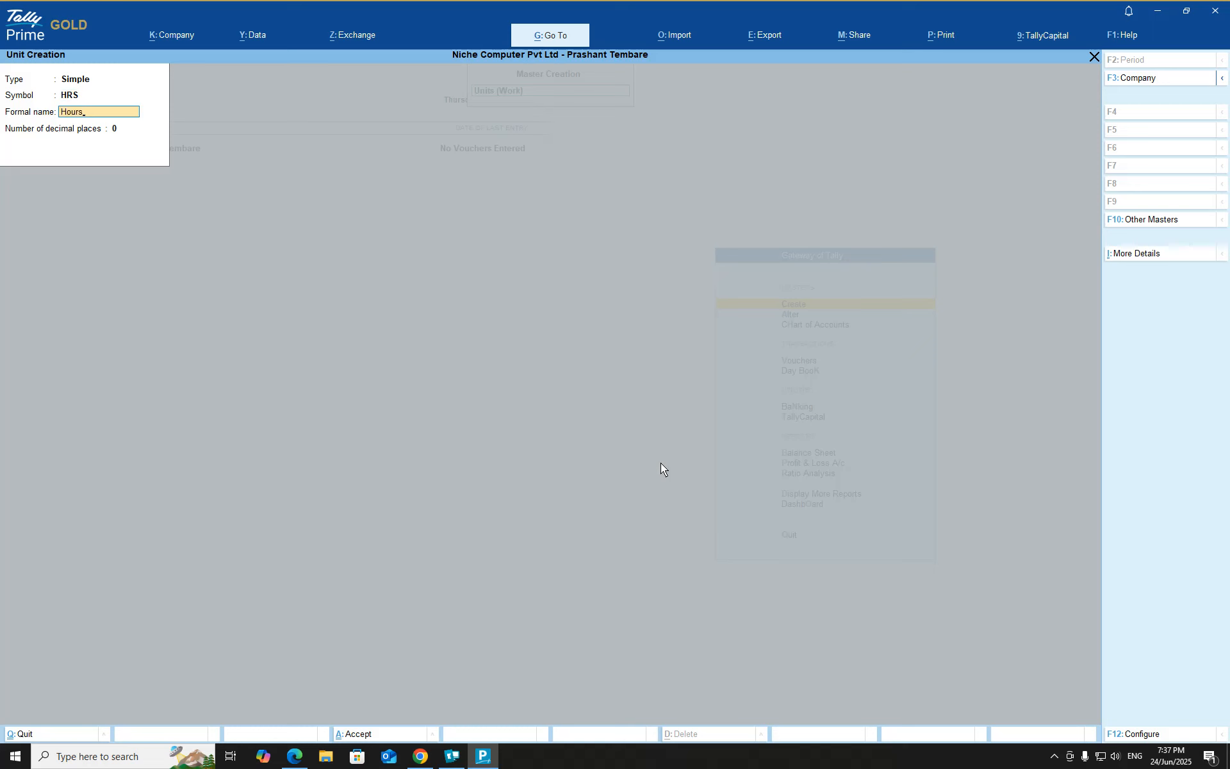
key("Return")
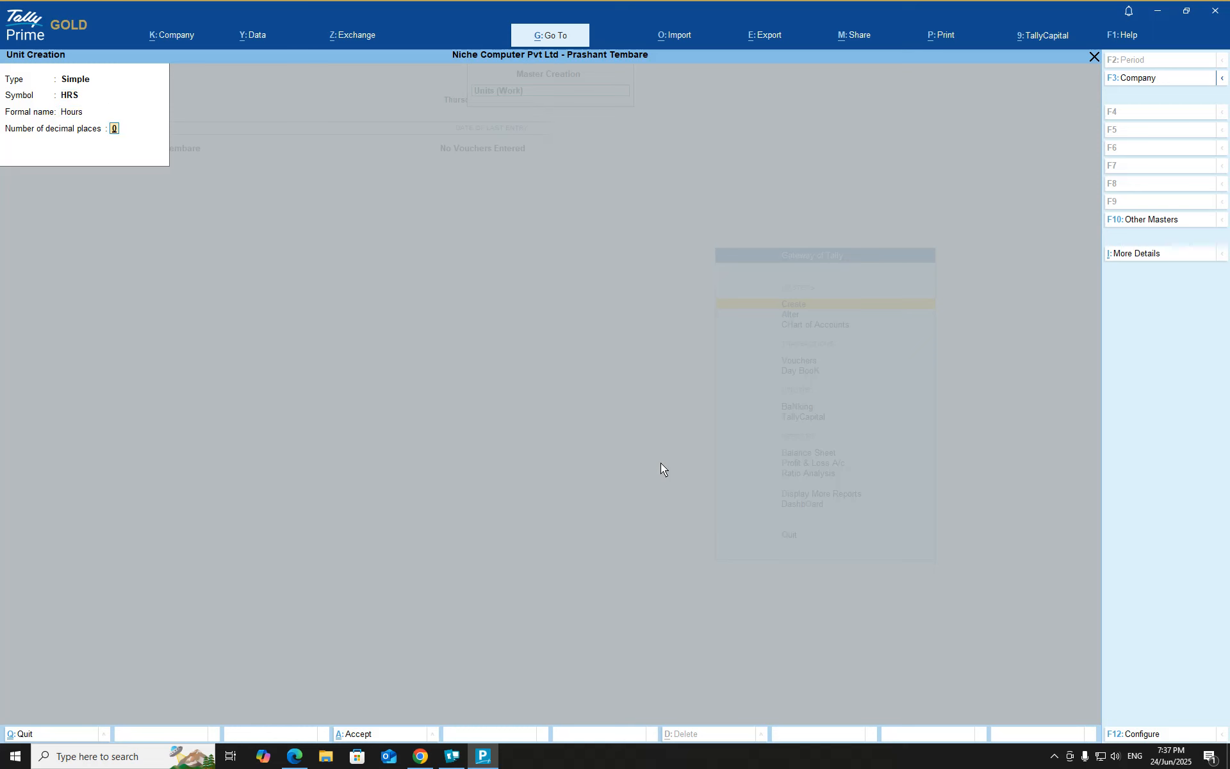
key("Return")
key("Return")
Set up a compound work unit with HRS as the first unit and a conversion of 60
key("BackSpace")
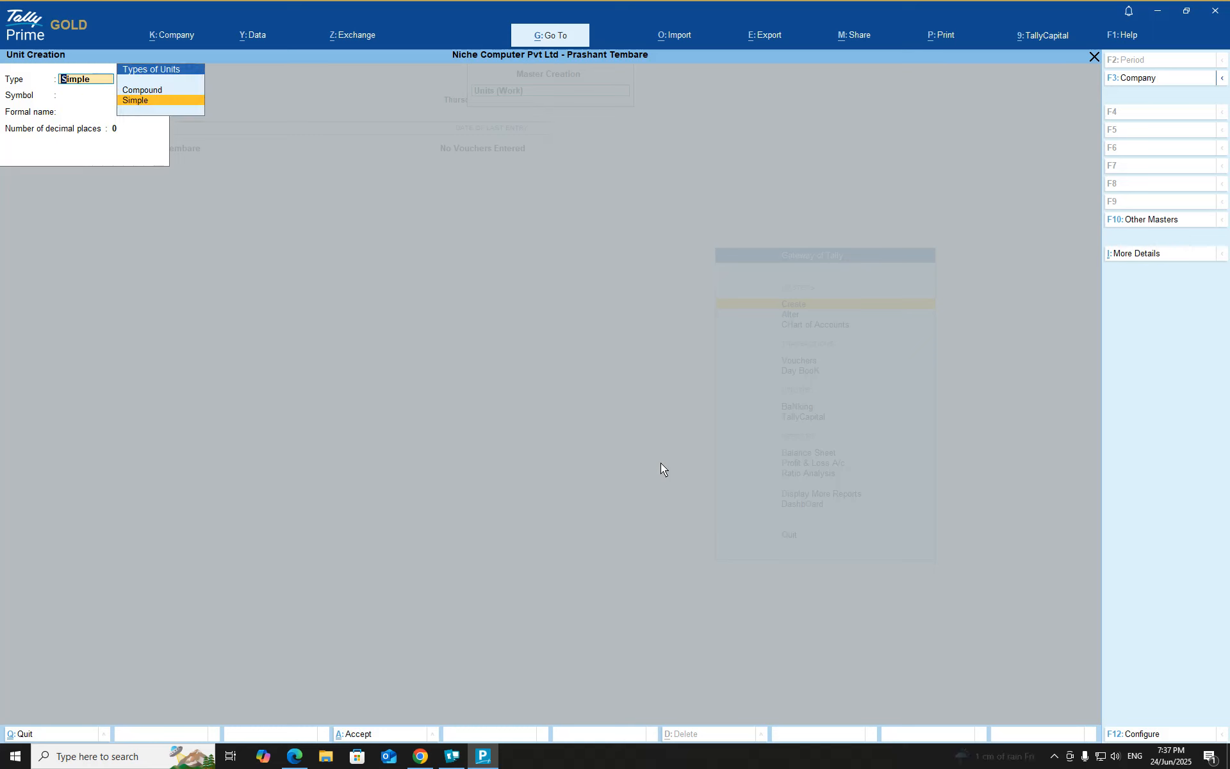
key("Up")
key("Return")
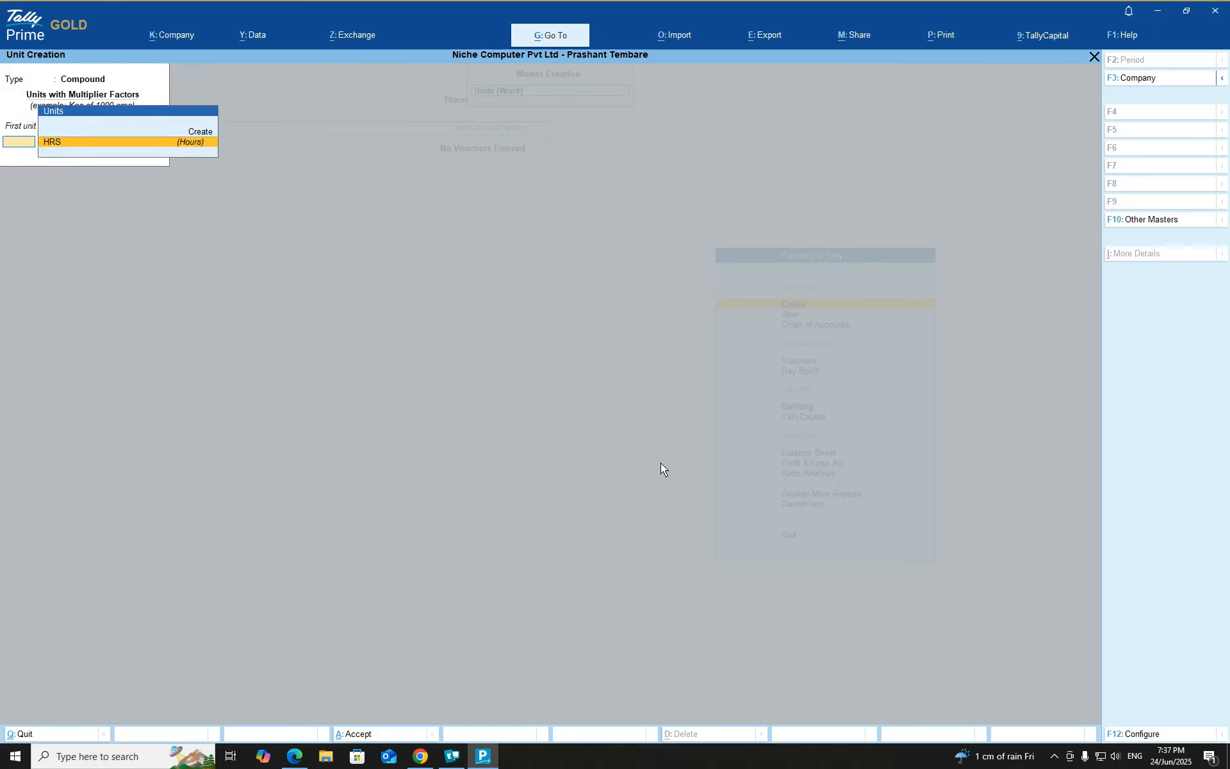
key("Return")
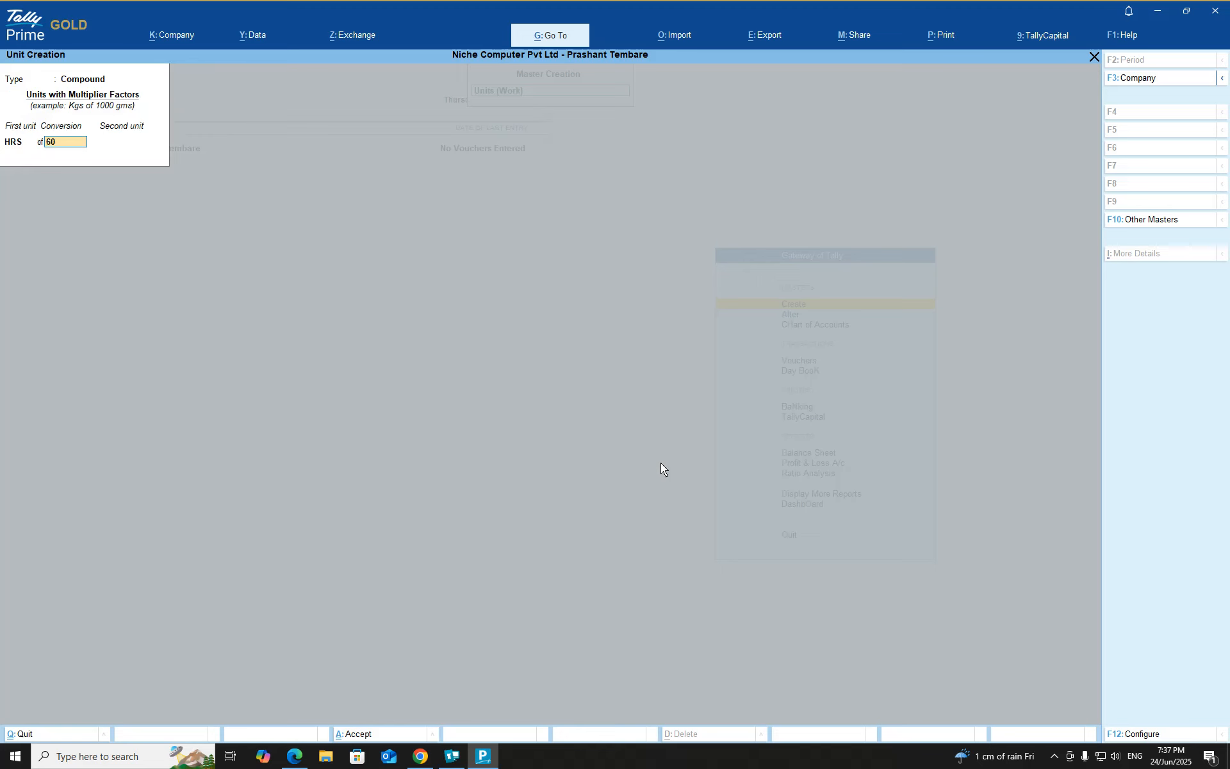
key("Return")
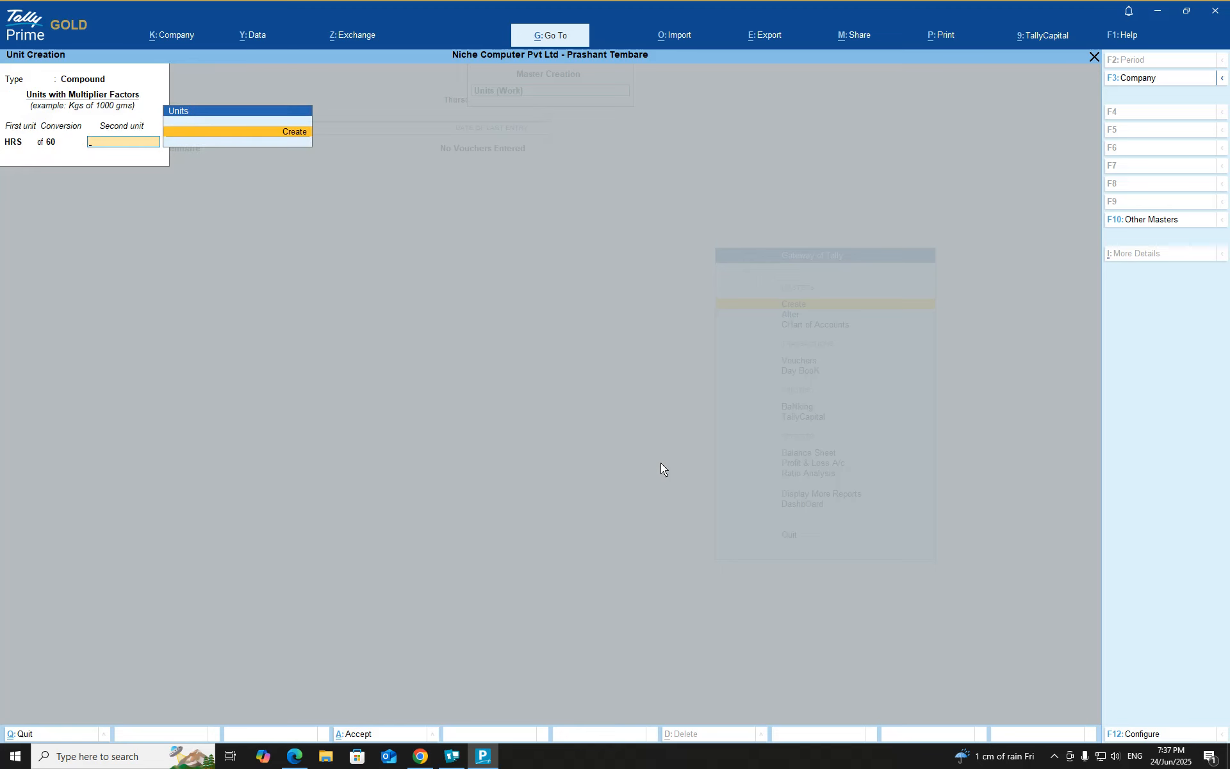
Create the second unit Mins with formal name Minutes, enabling the Inventory feature, and accept the compound unit
key("Return")
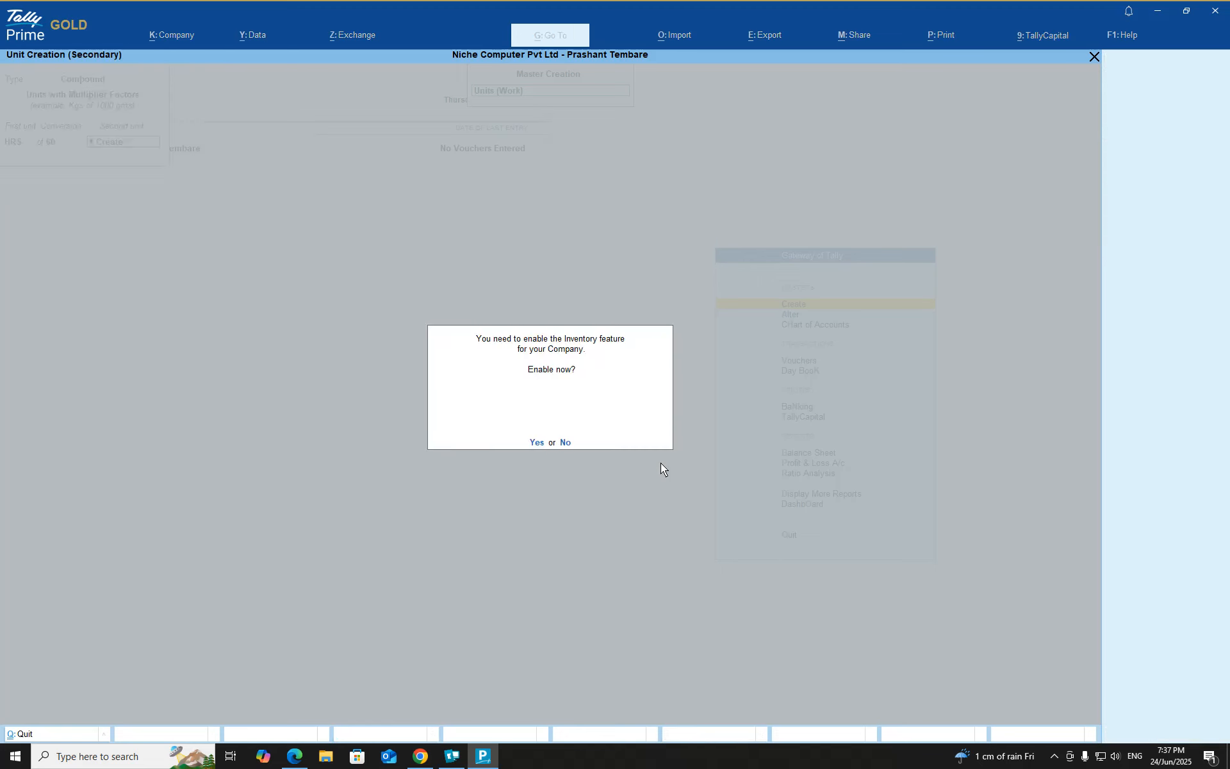
type("yMins")
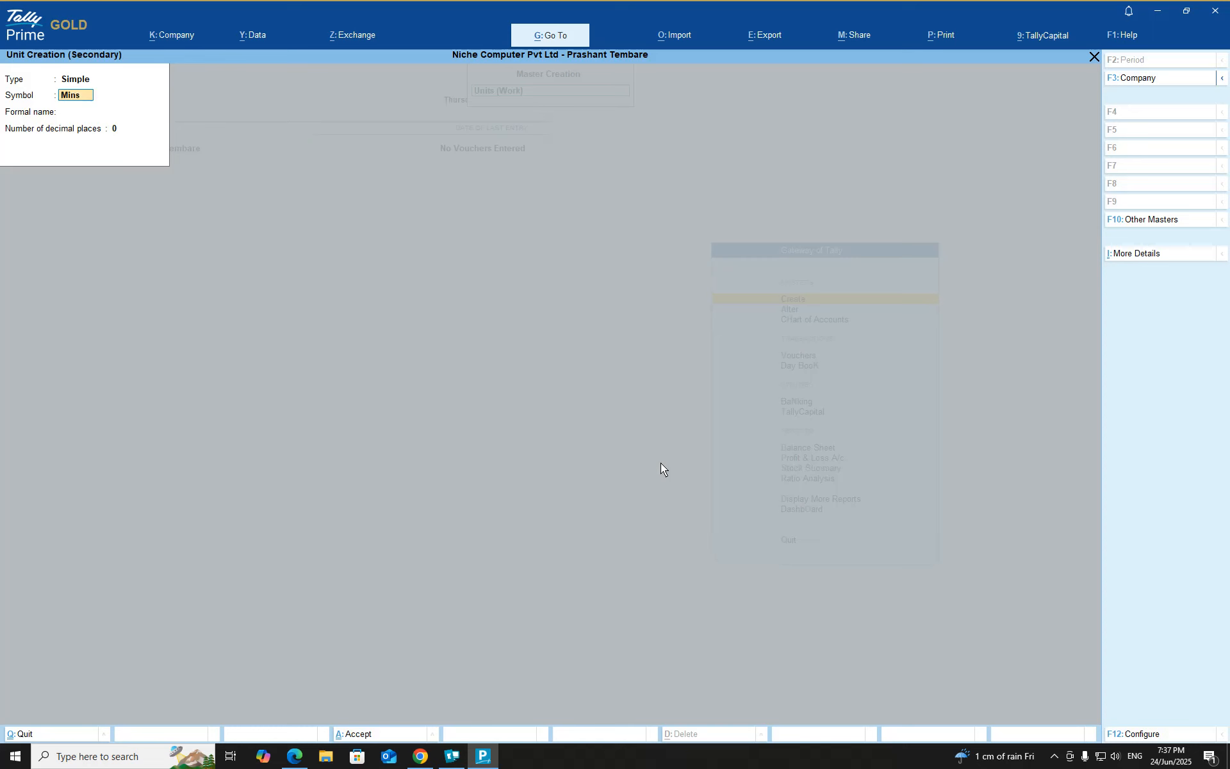
key("Return")
type("Mi")
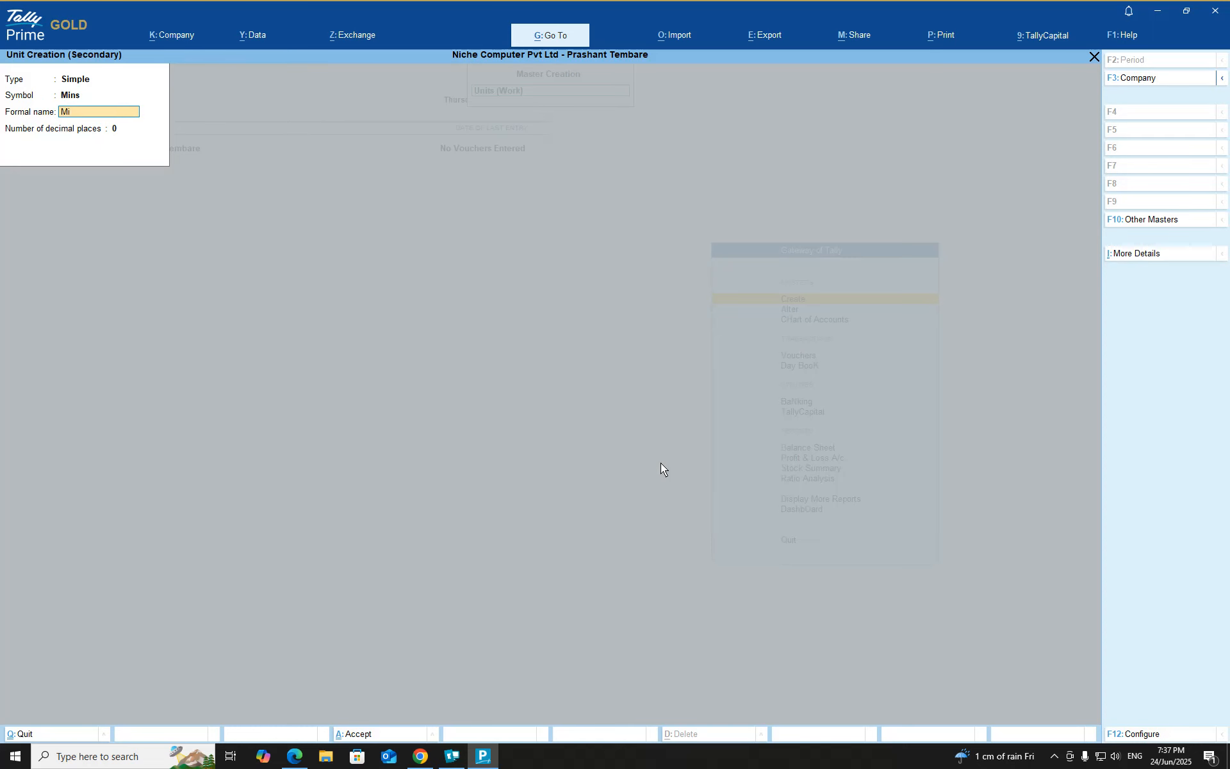
type("nutes")
key("Return")
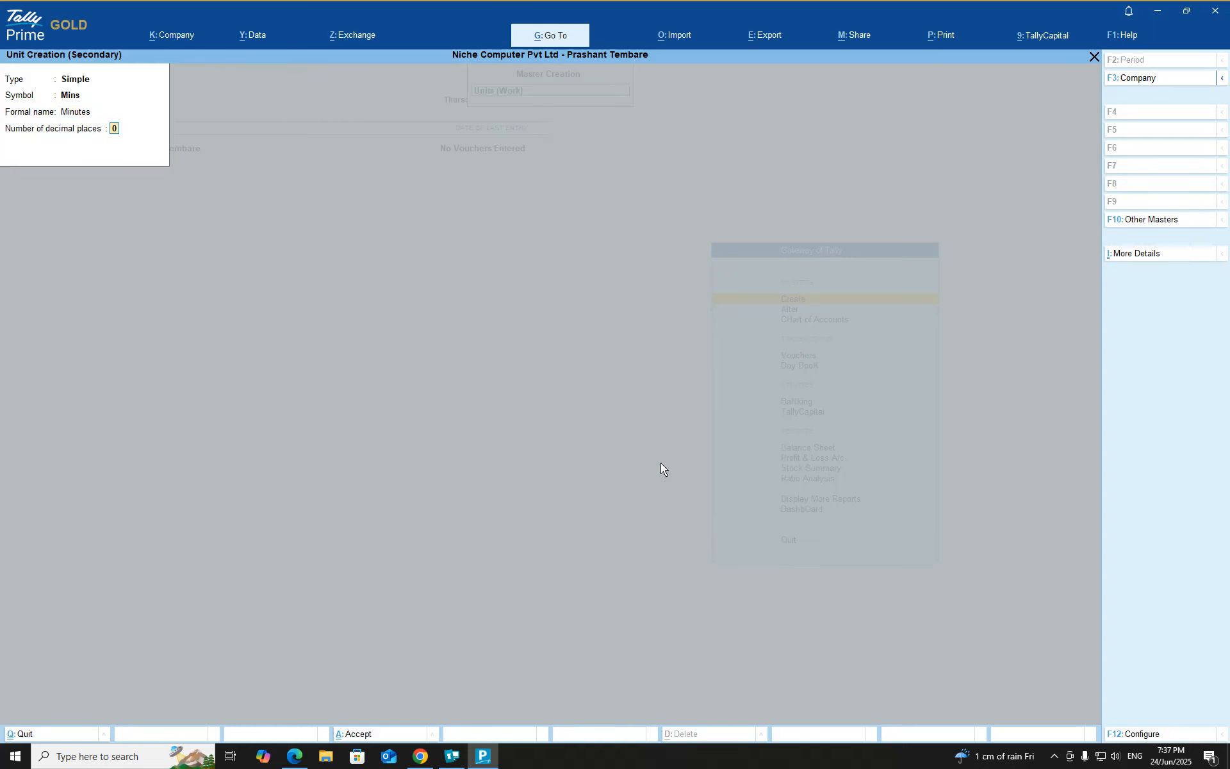
key("Return")
key("Return")
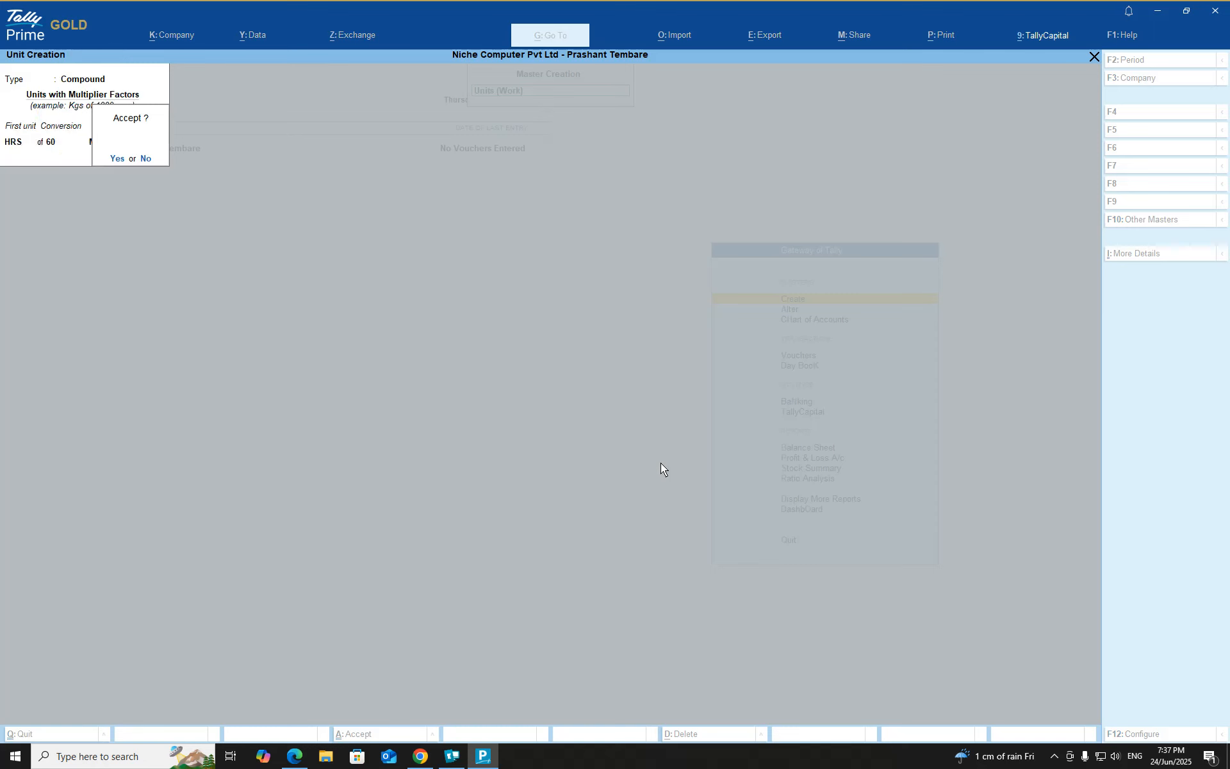
Try to create the compound unit HRS of 60 Mins a second time, and leave unit creation
key("Return")
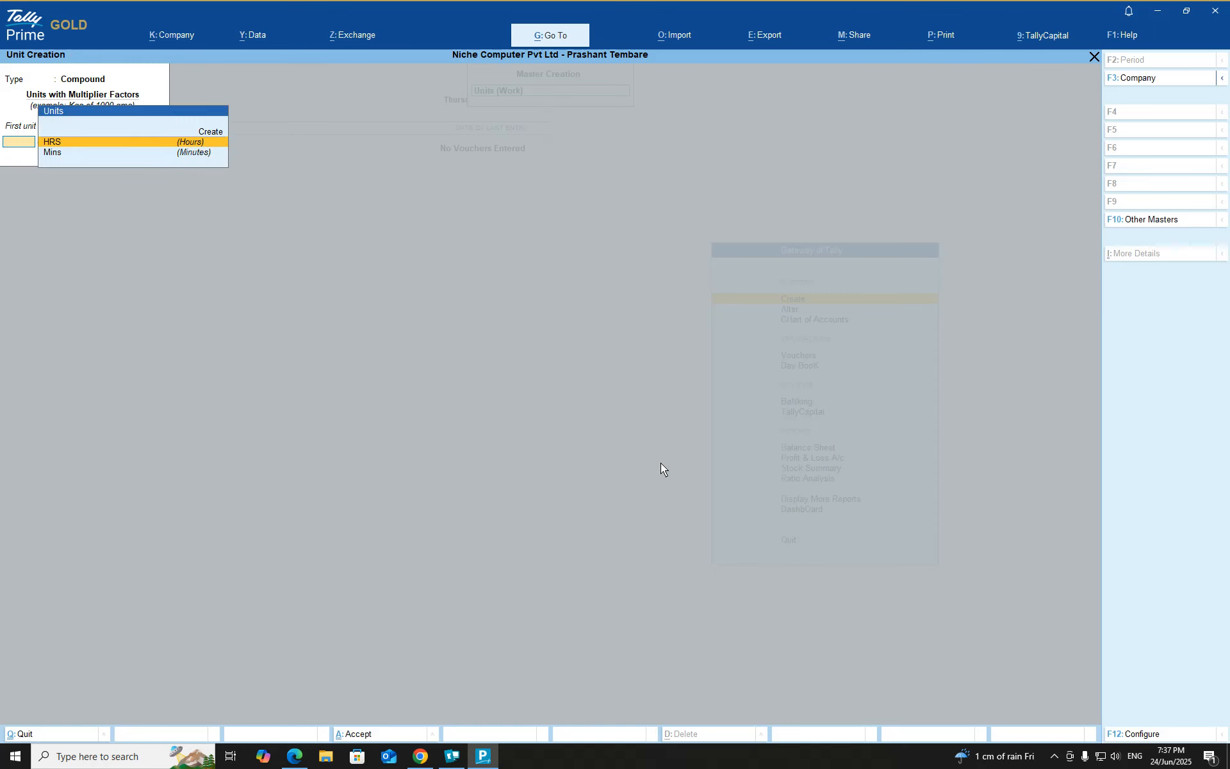
key("Return")
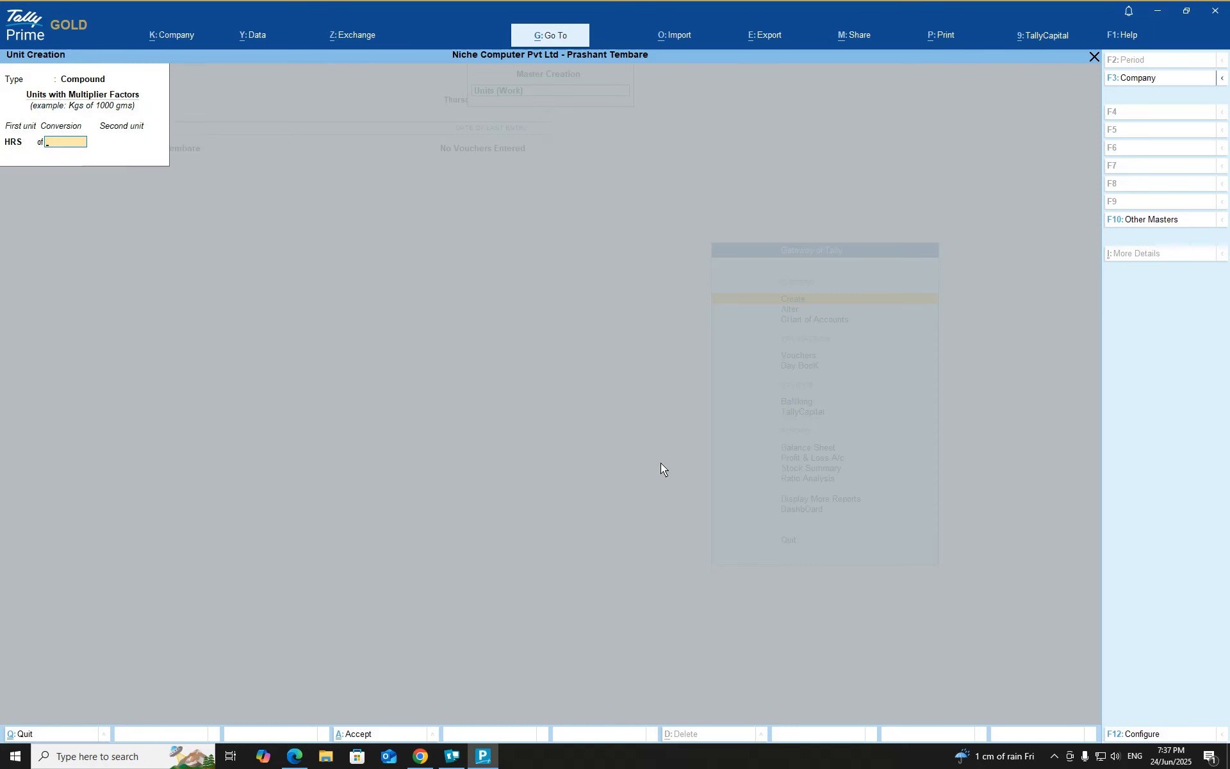
type("60")
key("Return")
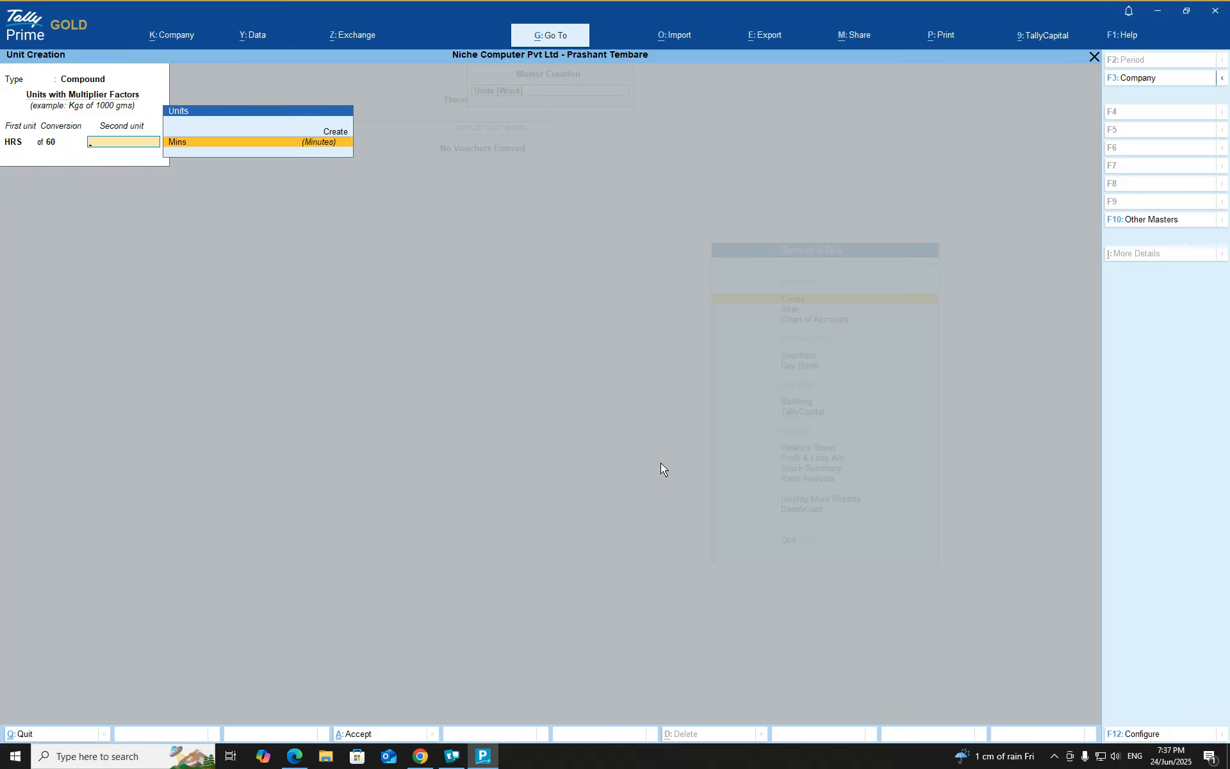
key("Return")
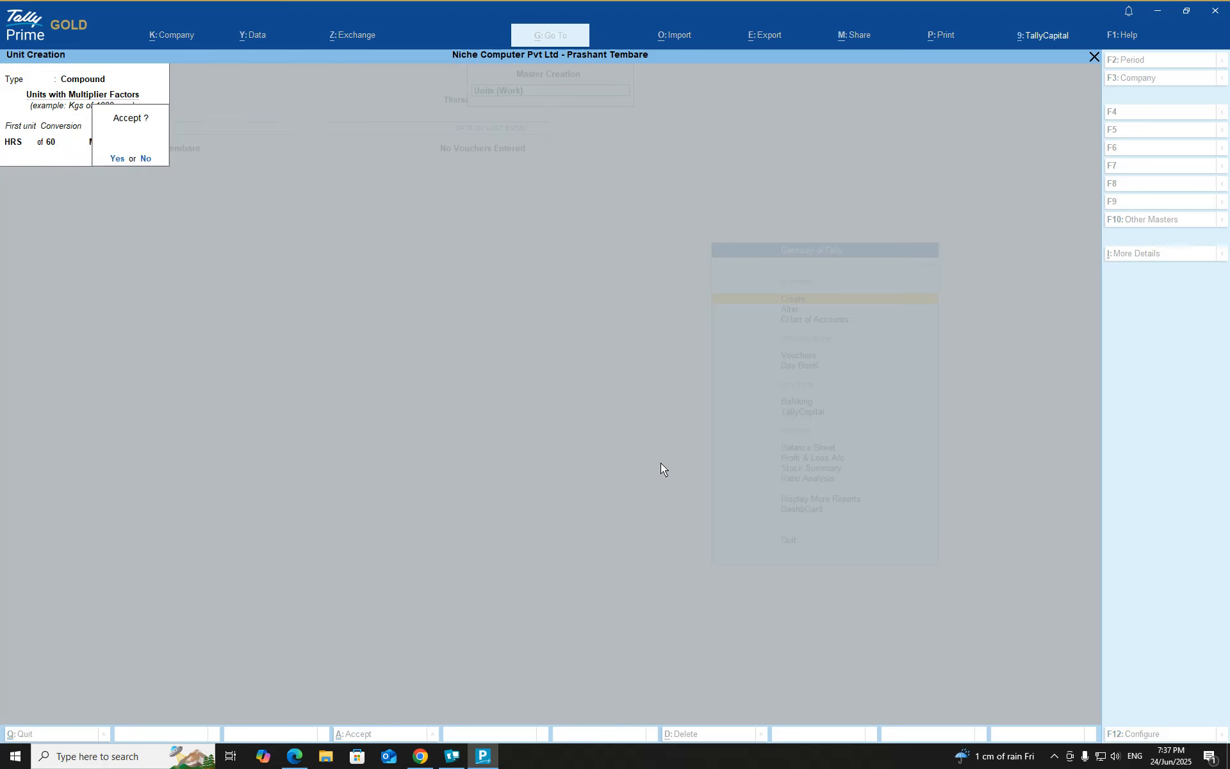
key("Return")
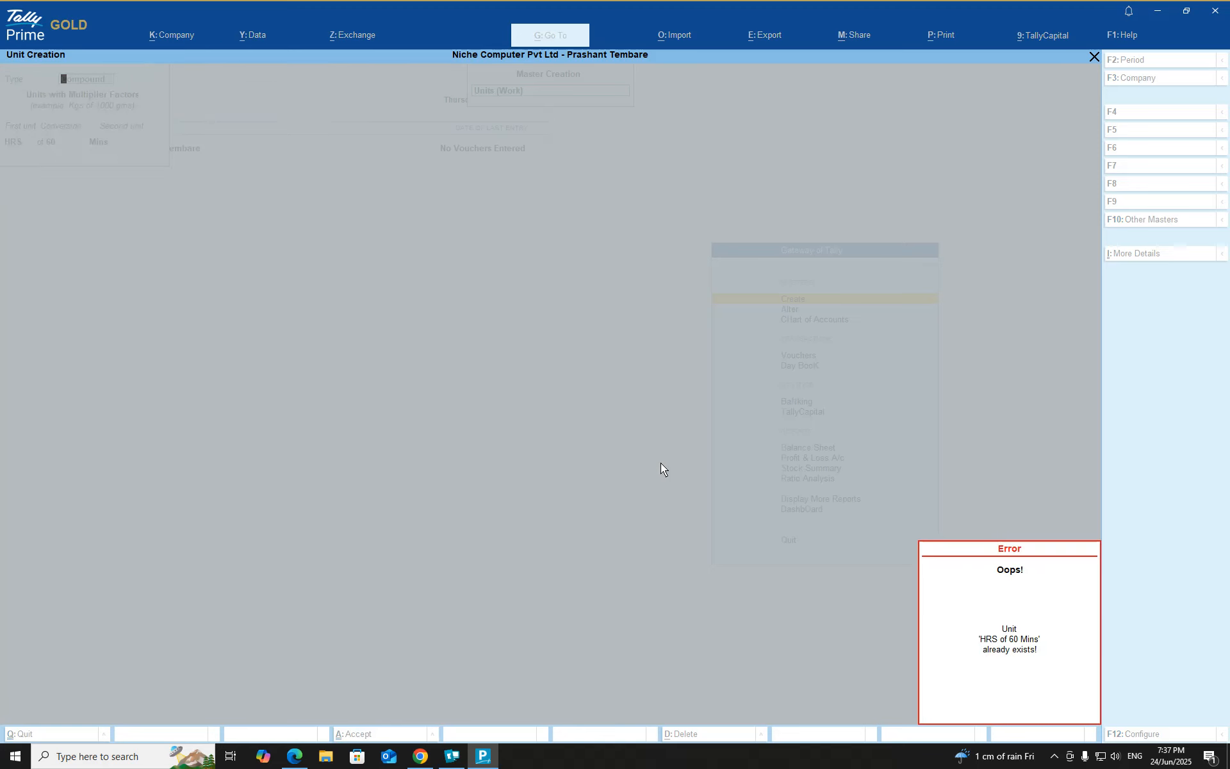
key("Escape")
key("Escape")
key("Return")
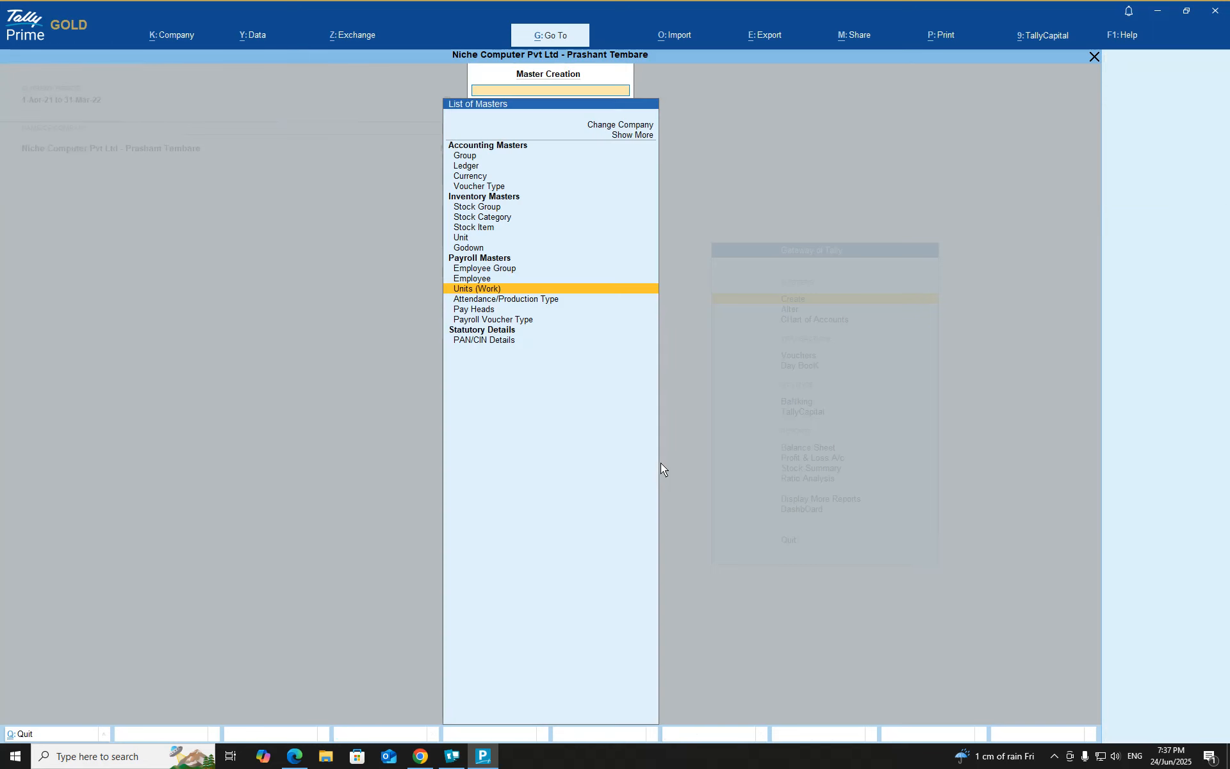
Reopen work unit creation, retry the compound unit HRS of 60 Mins, and return to the Gateway of Tally
key("Return")
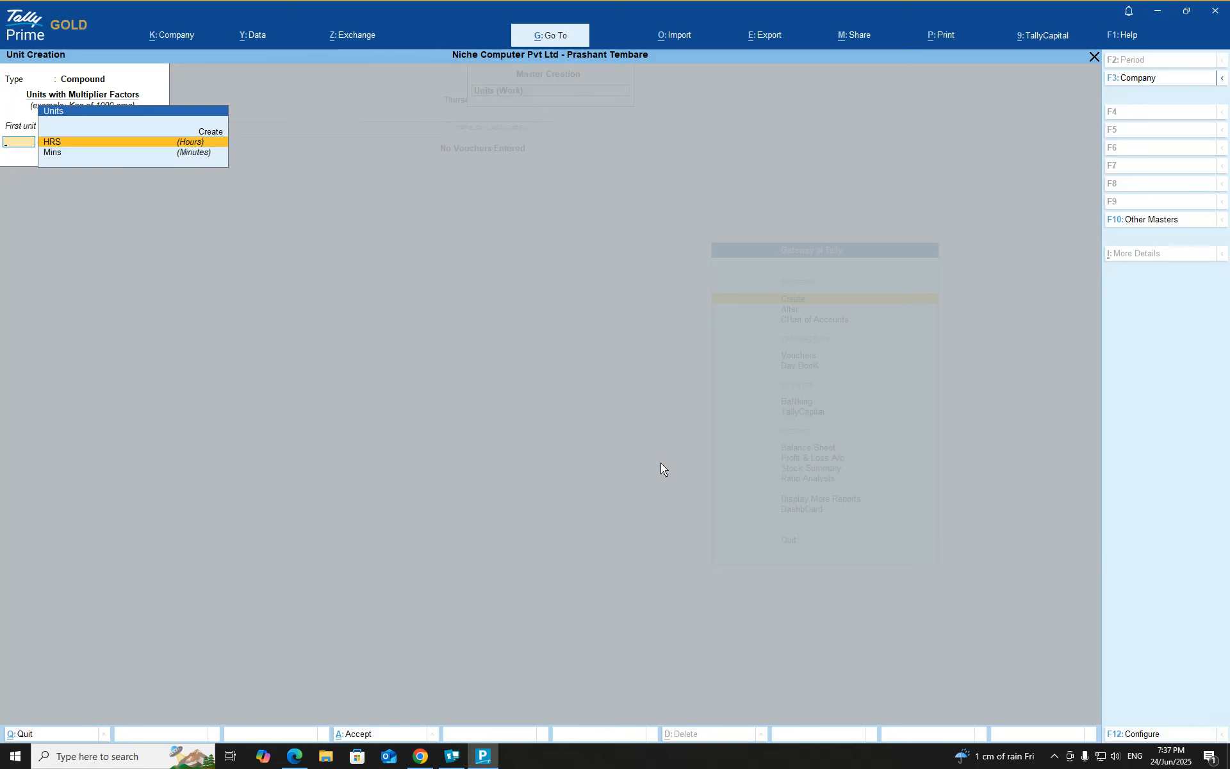
key("Return")
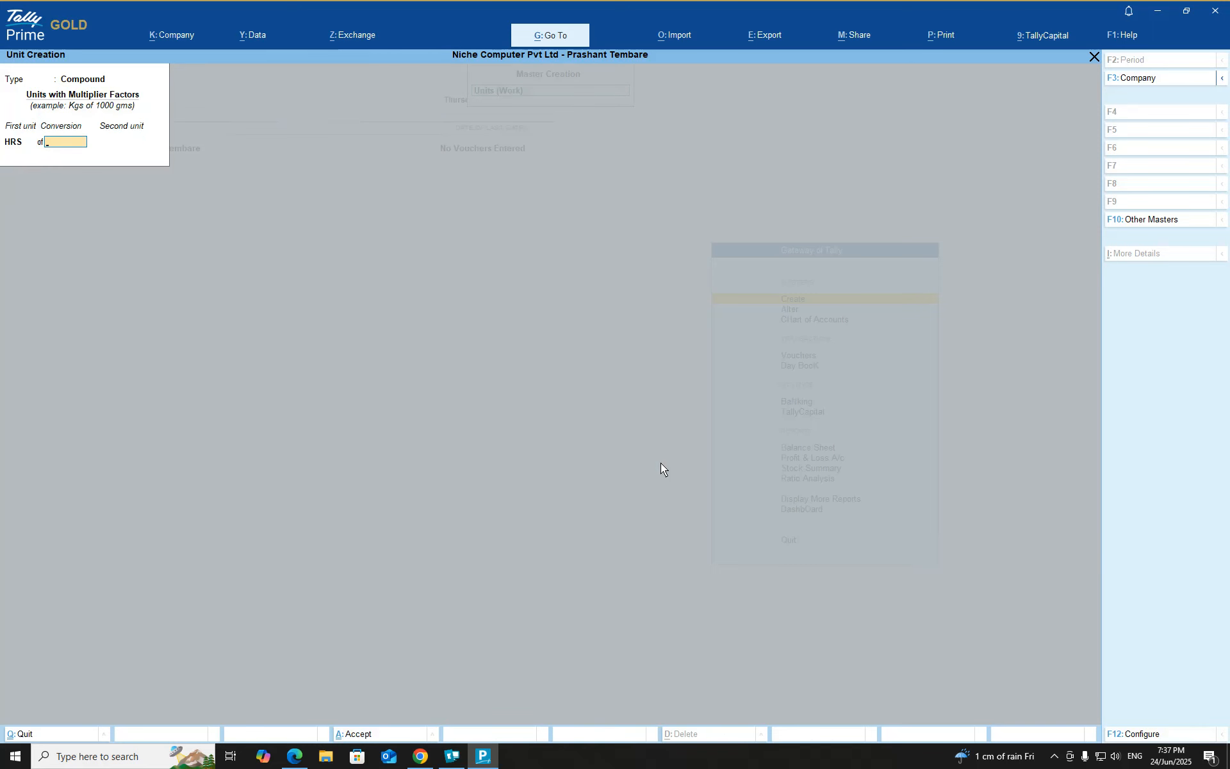
type("60")
key("Return")
key("Return")
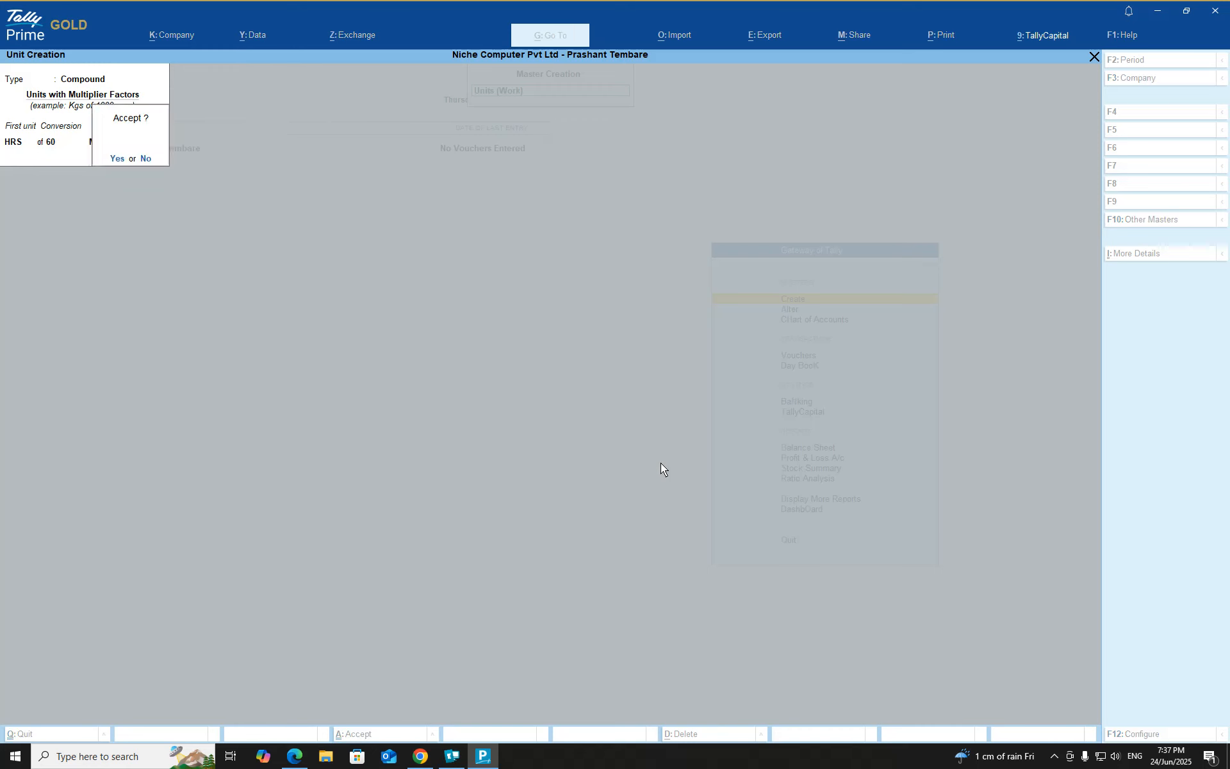
key("Return")
key("Escape")
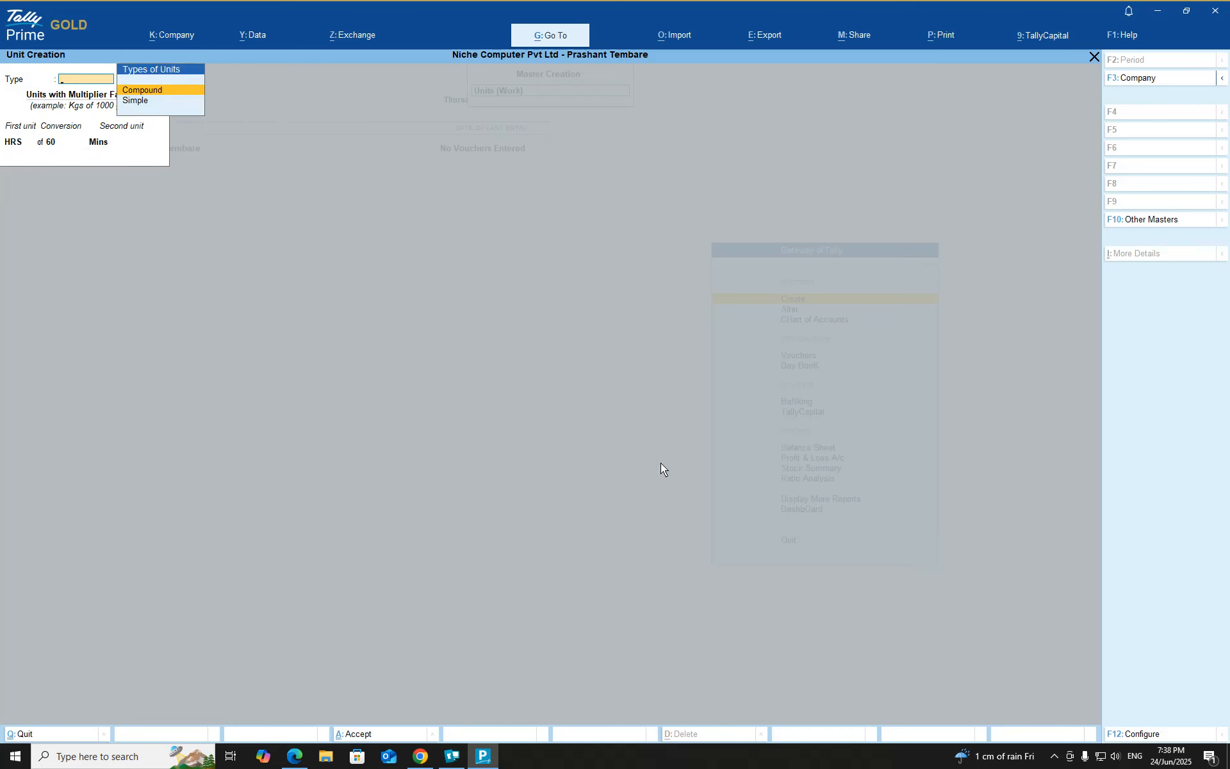
key("Escape")
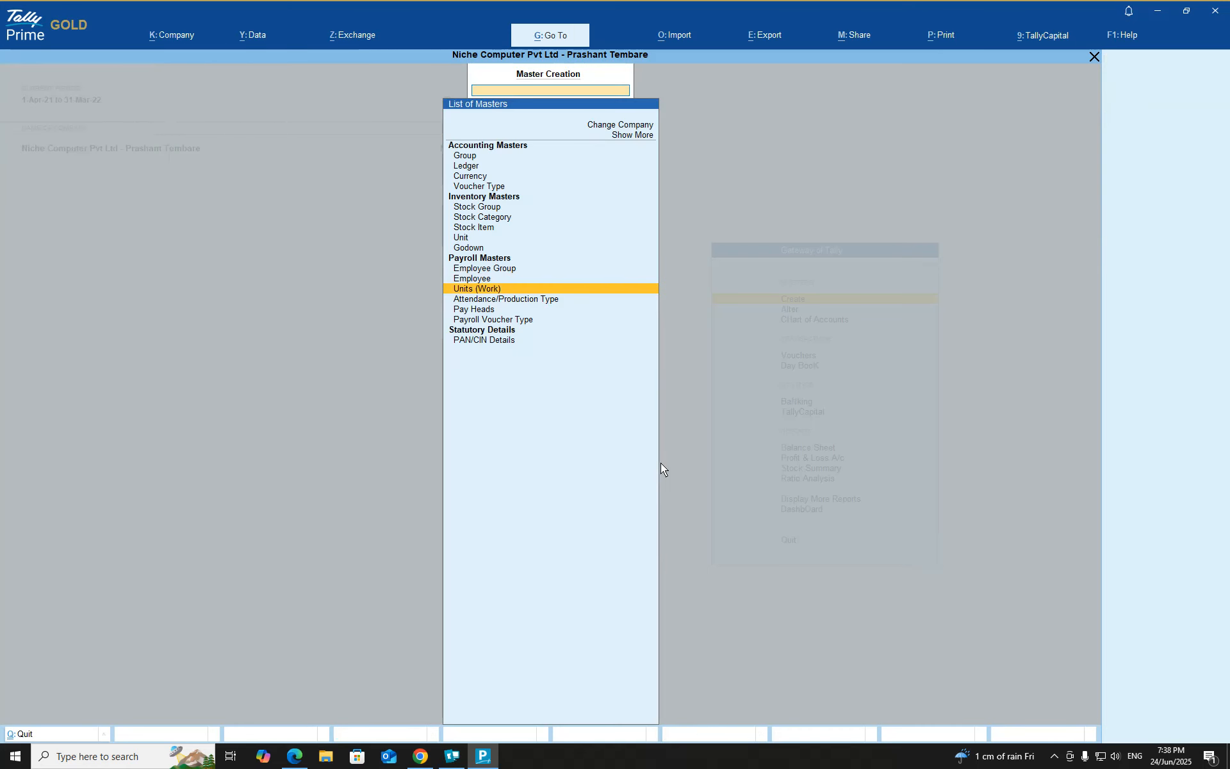
key("Down")
key("Up")
key("Escape")
Open the compound work unit HRS of 60 Mins for alteration and review its first unit, conversion and second unit
key("Down")
key("Return")
key("Down")
key("Down")
key("Down")
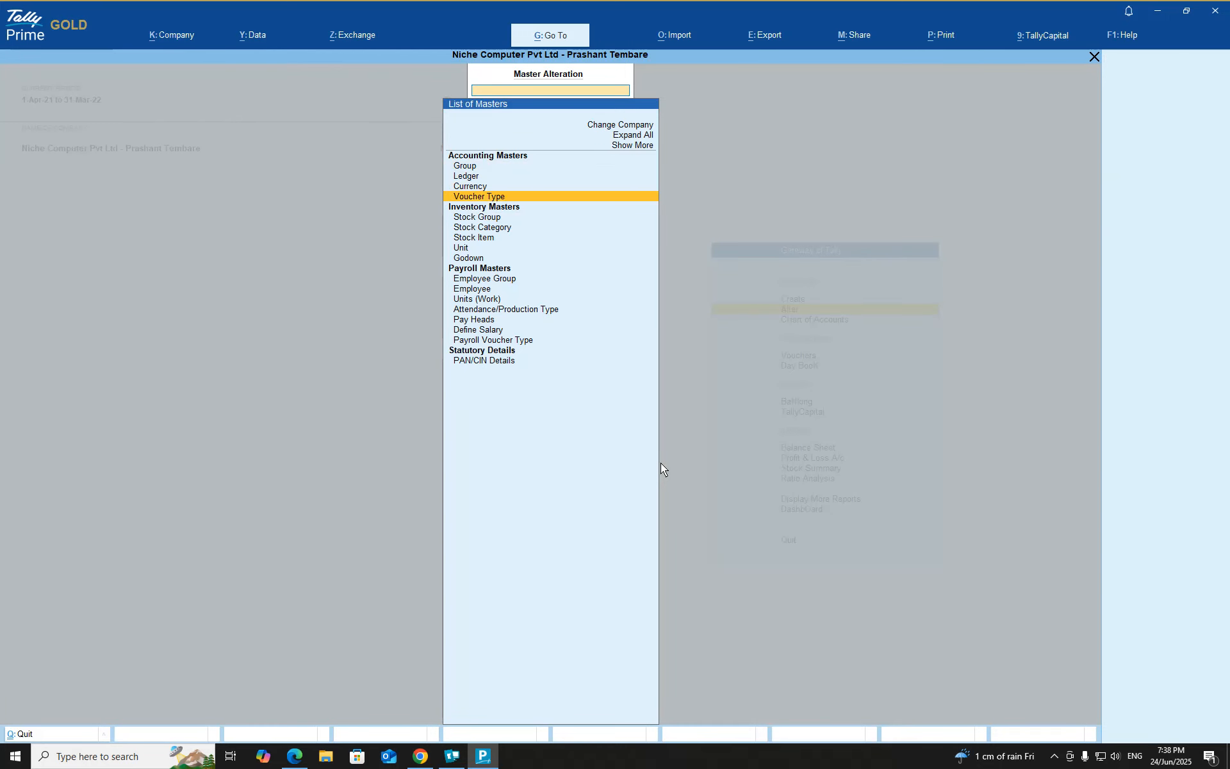
key("Down")
key("Down")
key("Down")
key("Down")
key("Down")
key("Down")
key("Down")
key("Down")
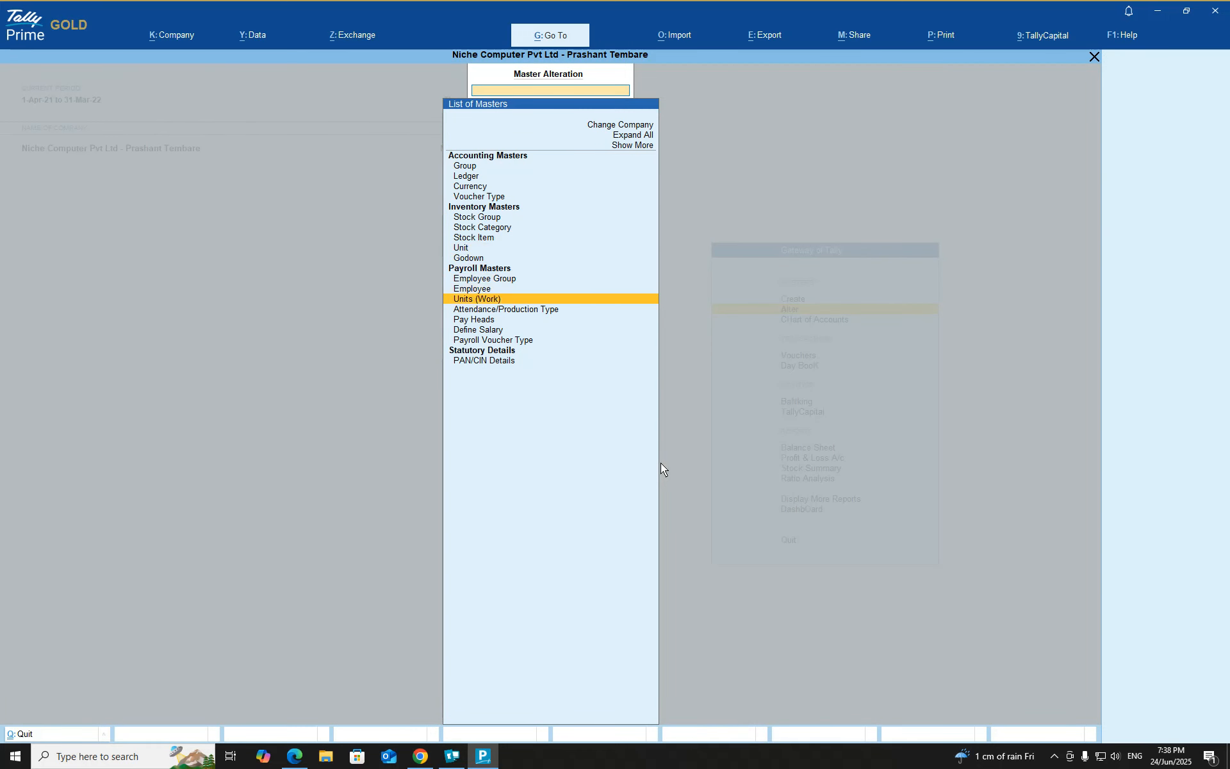
key("Return")
key("Down")
key("Return")
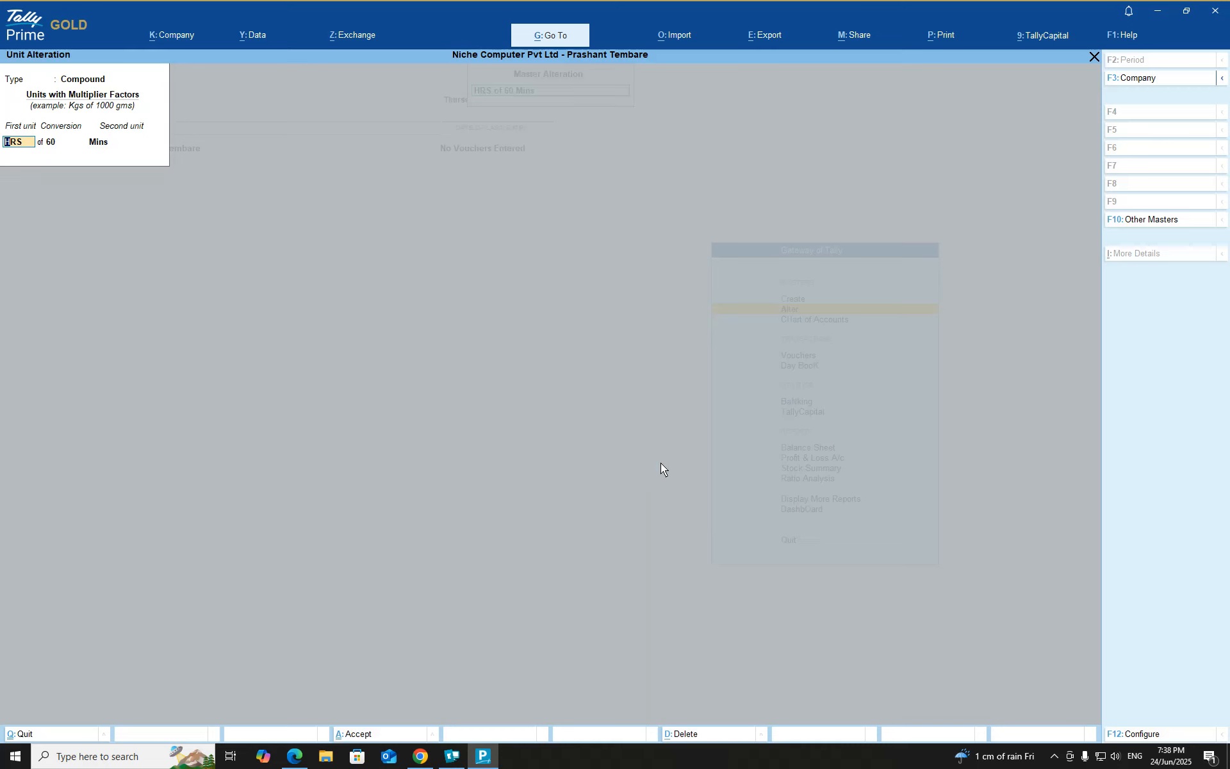
key("Return")
key("Return")
Review the symbol, formal name and decimal places of the simple units Mins and HRS in alteration
key("Return")
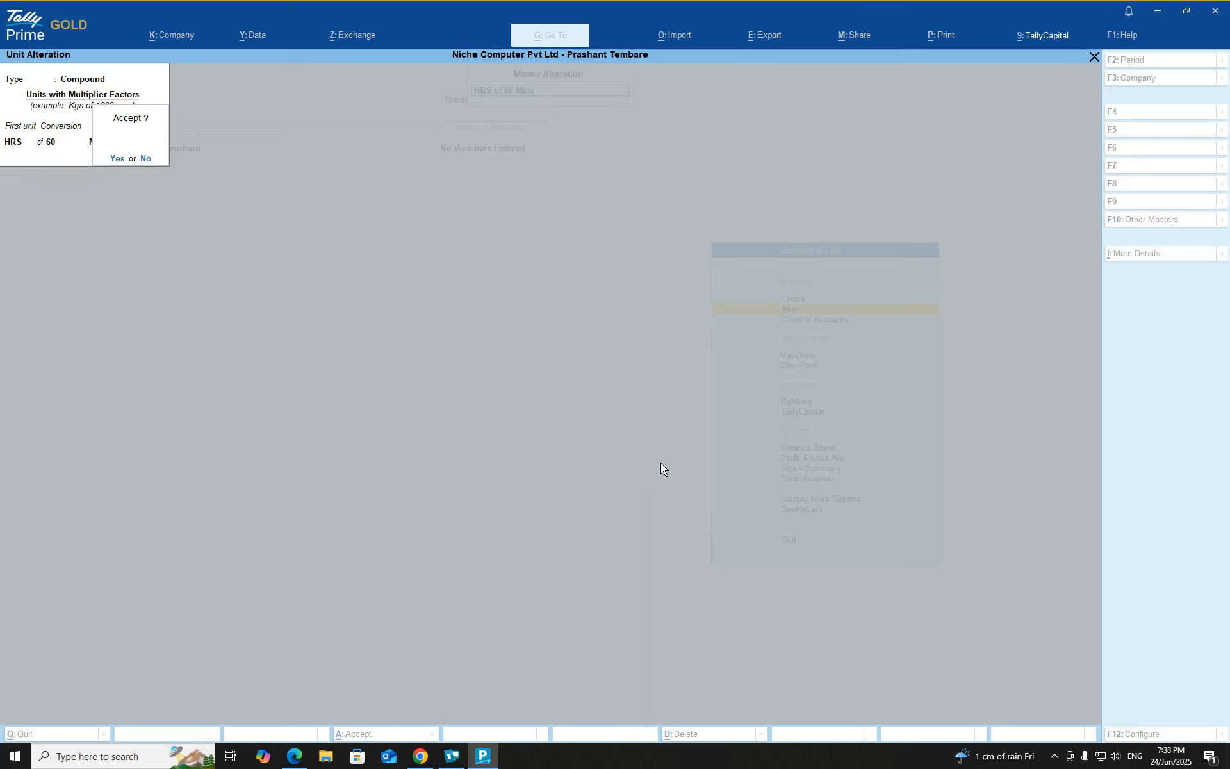
key("Return")
key("Down")
key("Return")
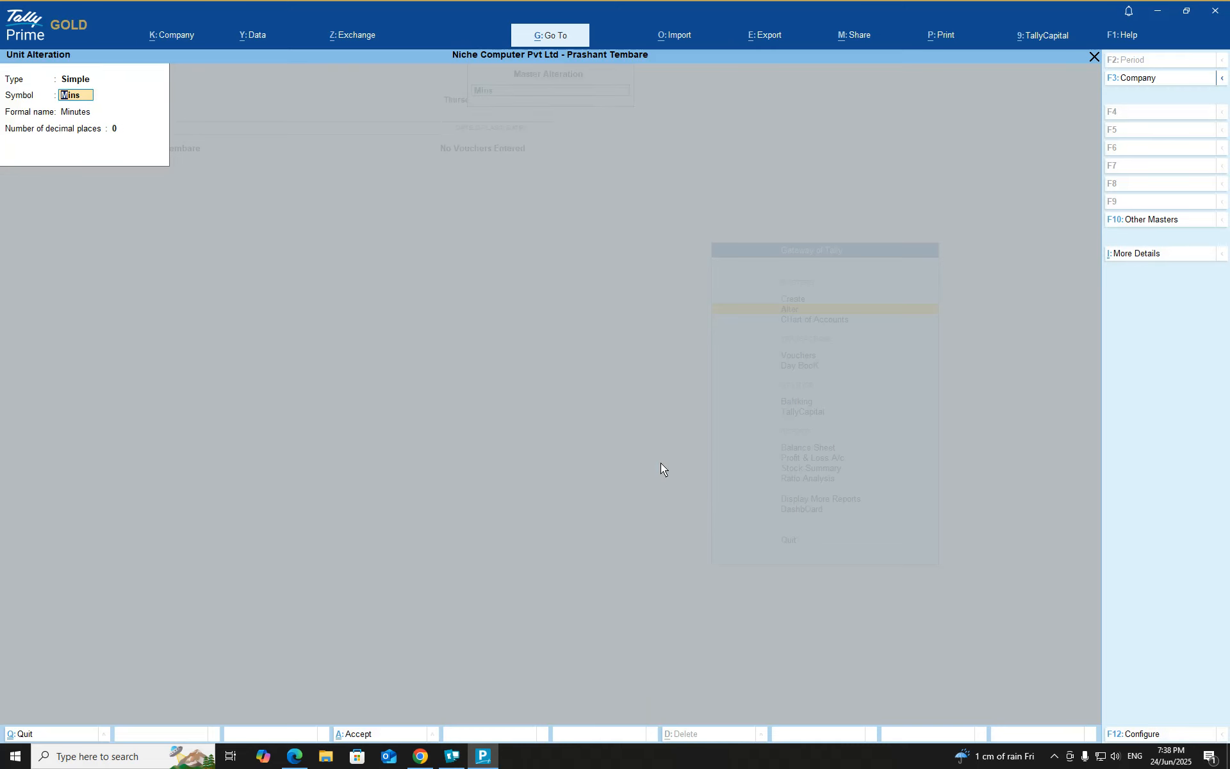
key("Return")
key("Return")
key("Return")
key("Return")
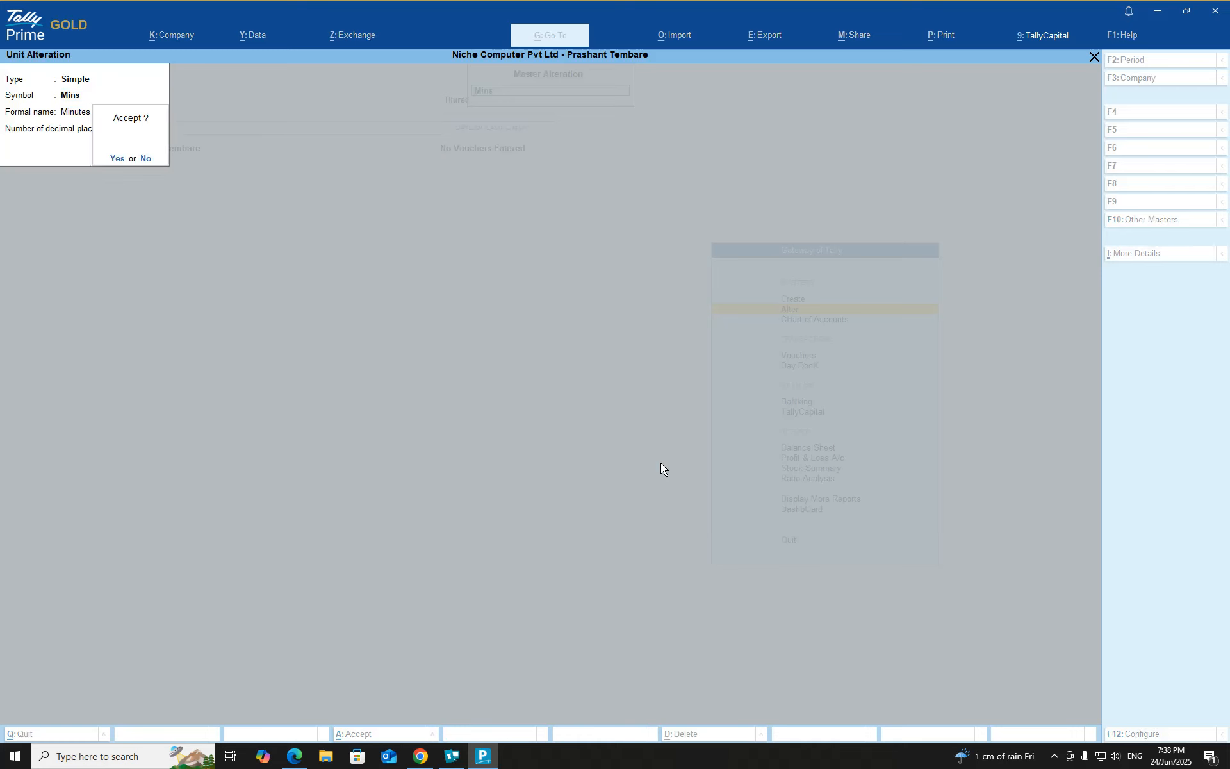
key("Up")
key("Up")
key("Return")
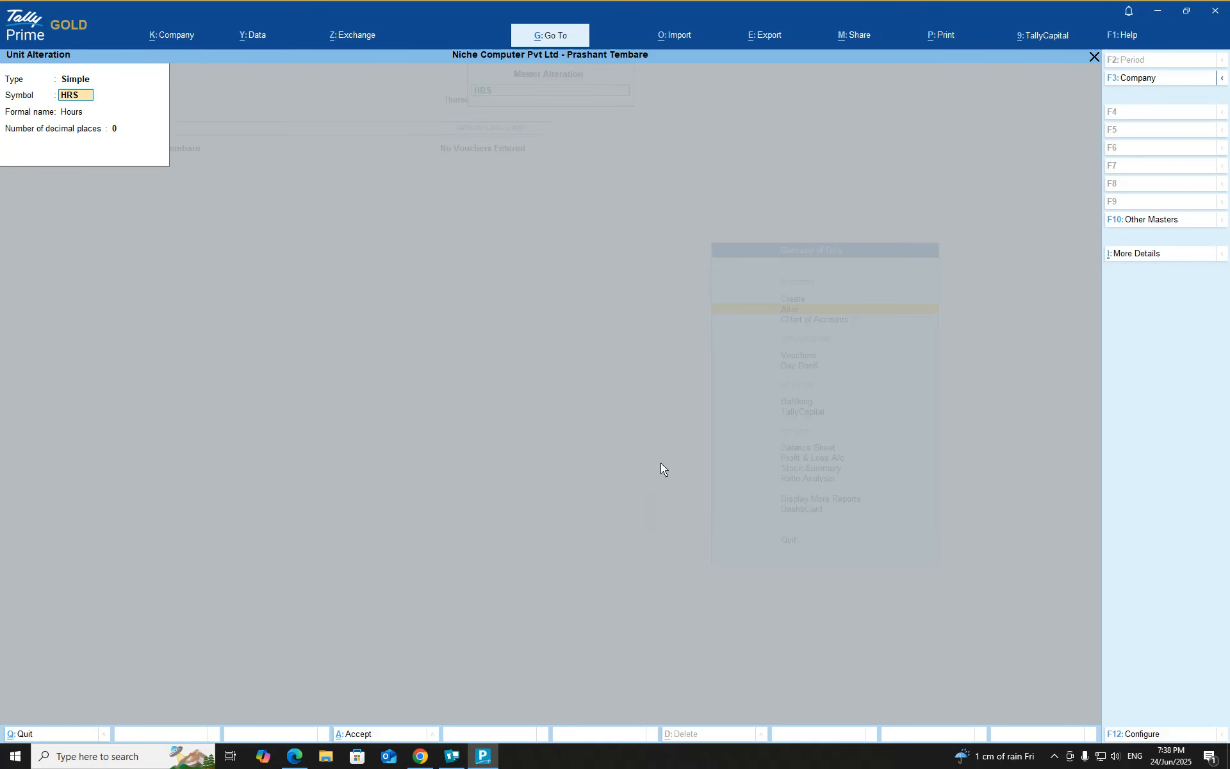
key("Return")
key("Return")
key("Return")
key("Return")
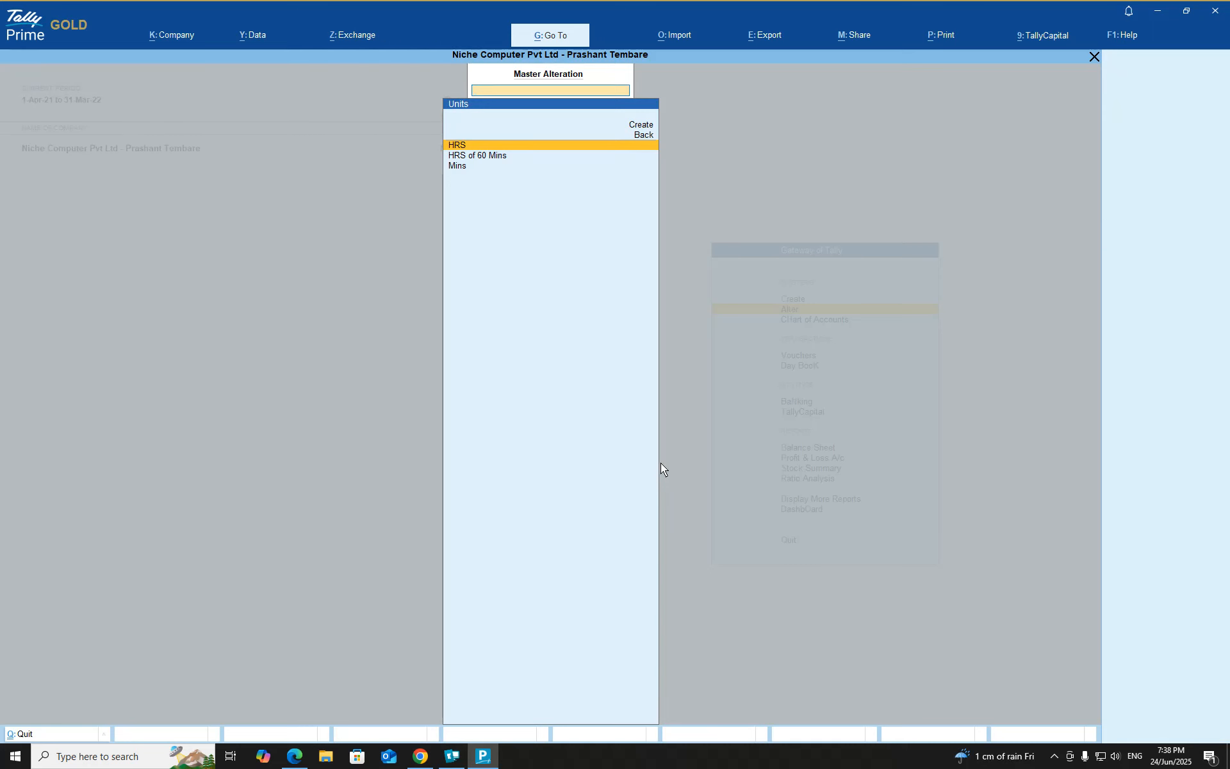
Check the HRS of 60 Mins unit once more, and return to the Gateway of Tally
key("Down")
key("Return")
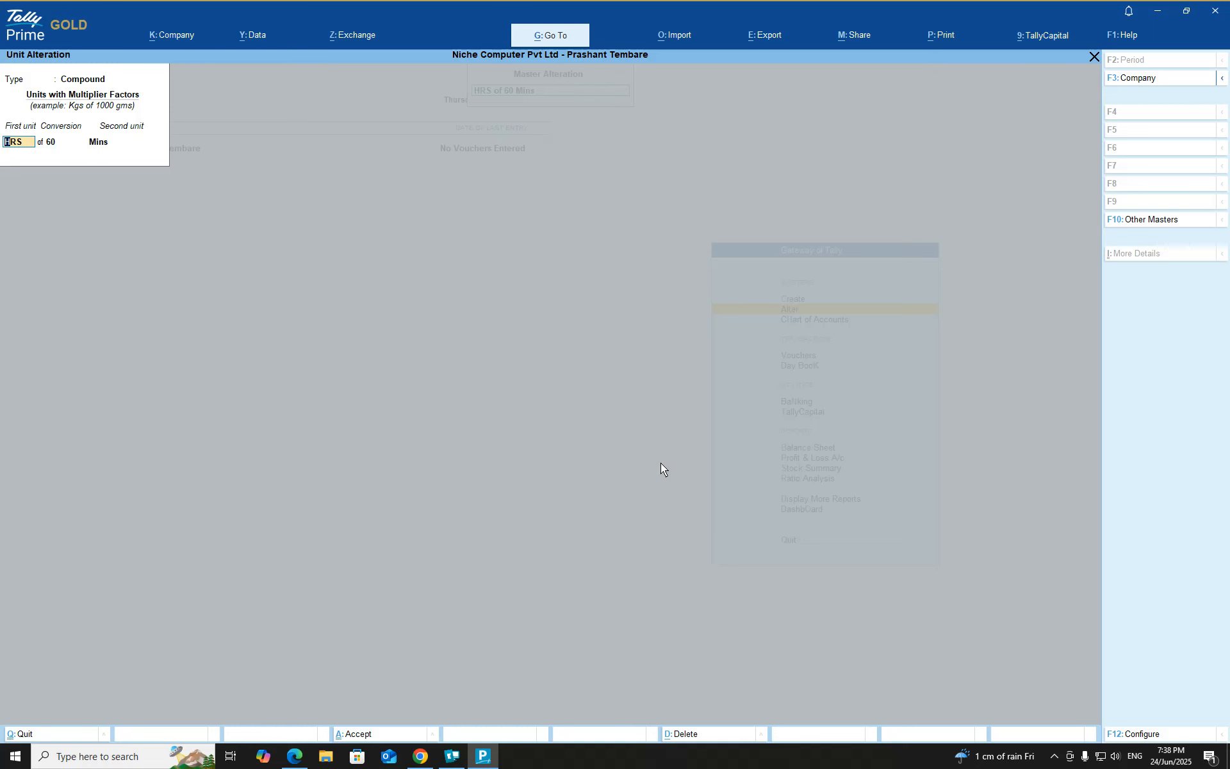
key("Escape")
key("Escape")
key("Escape")
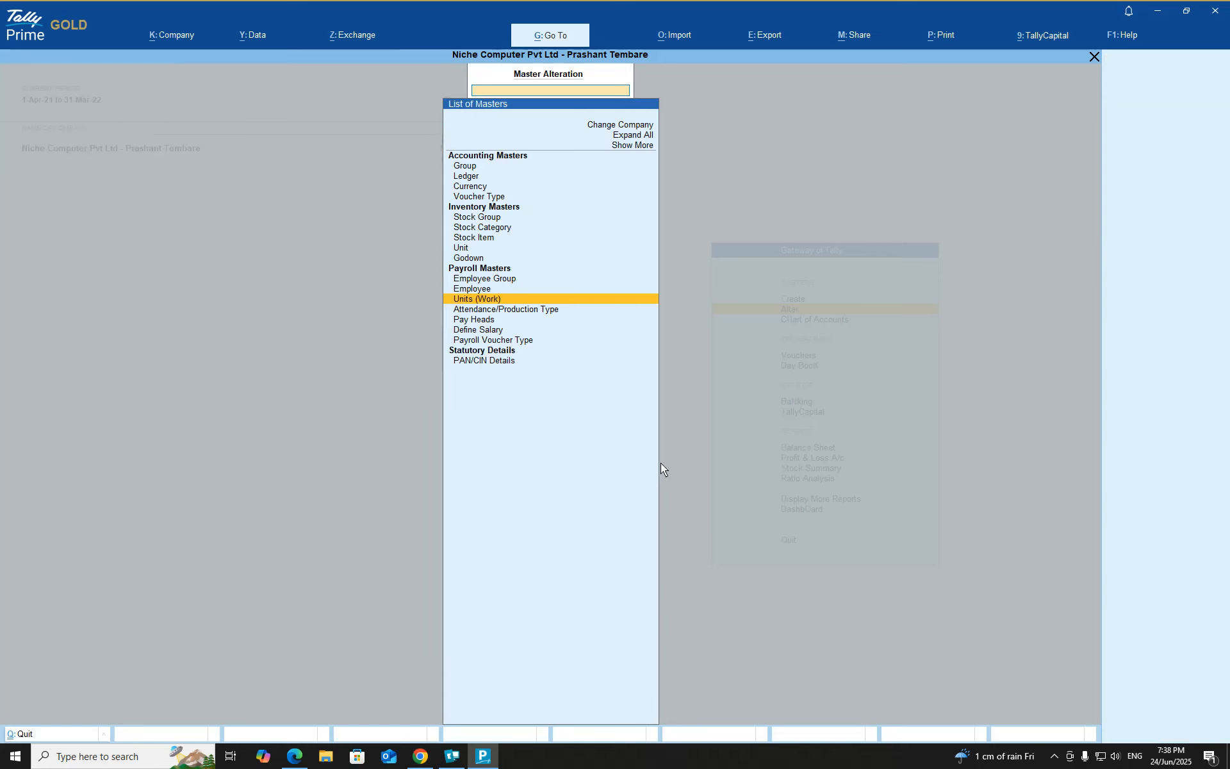
key("Escape")
key("Up")
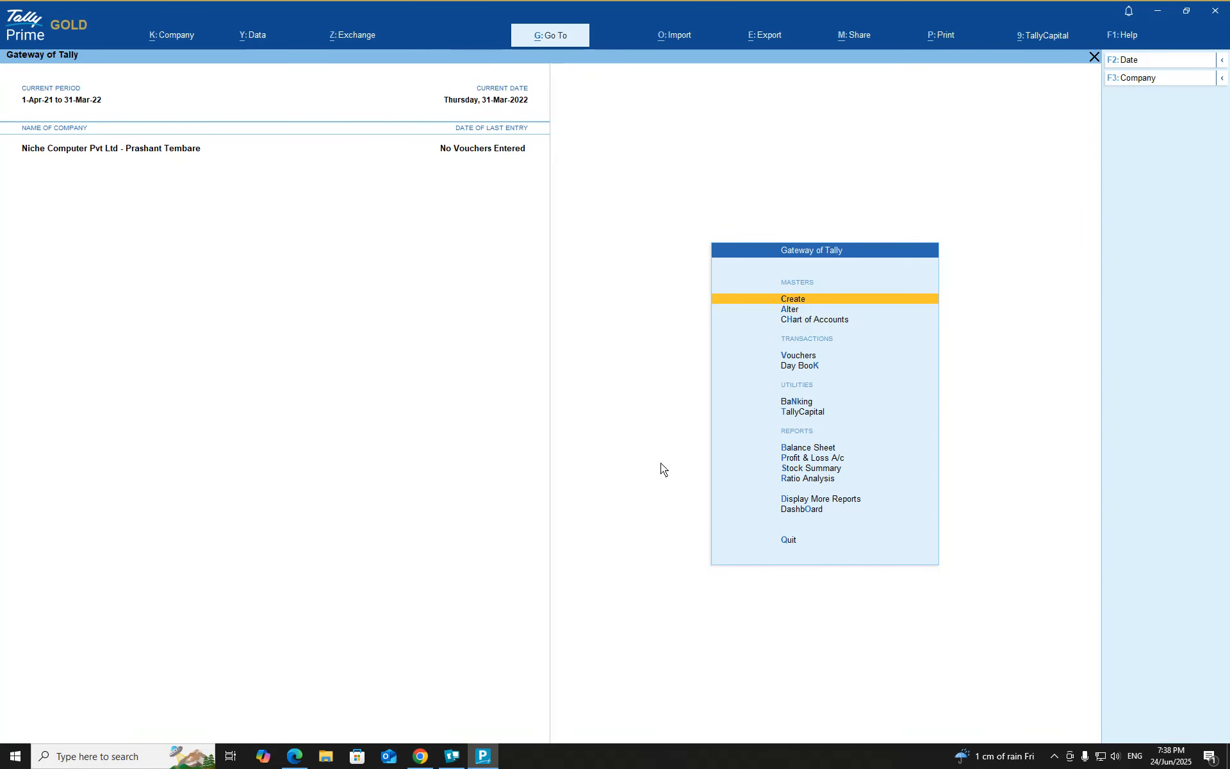
Create the attendance/production type Present under Primary, with attendance type Attendance / Leave with Pay and period type Days
key("Return")
key("Down")
key("Down")
key("Down")
key("Down")
key("Down")
key("Down")
key("Down")
key("Down")
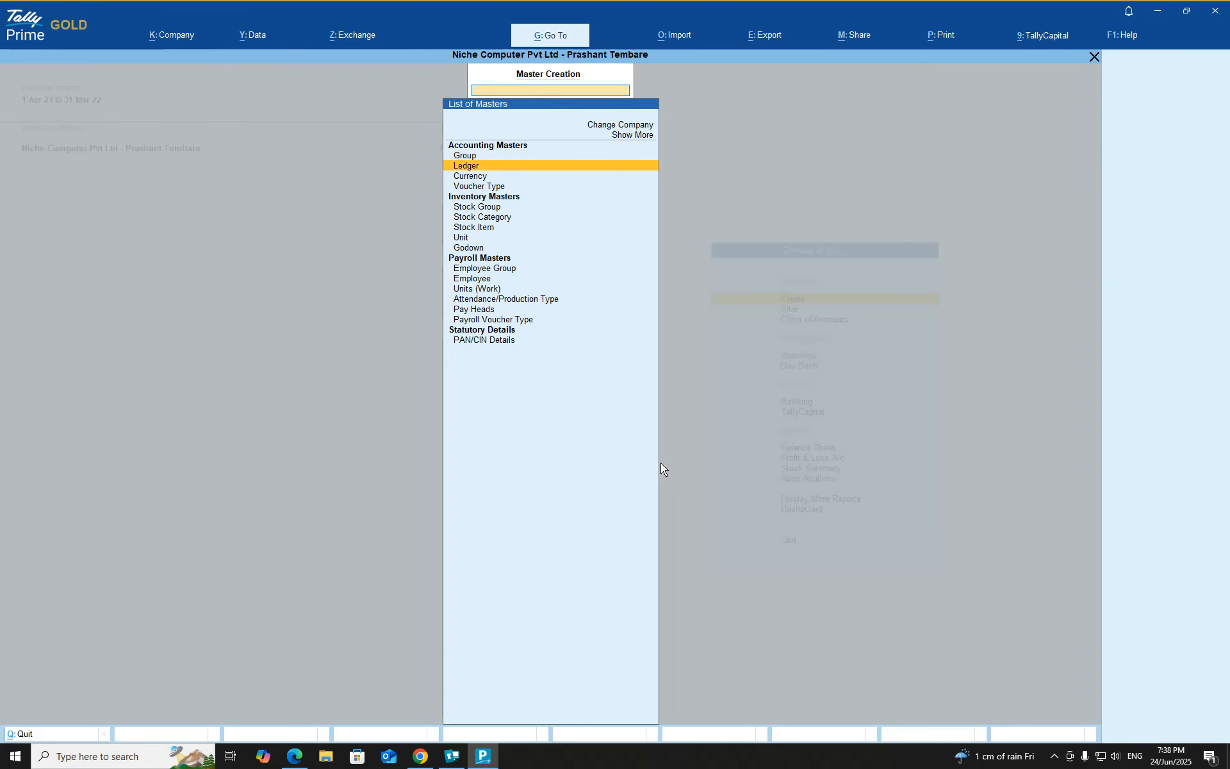
key("Down")
key("Down")
key("Down")
key("Down")
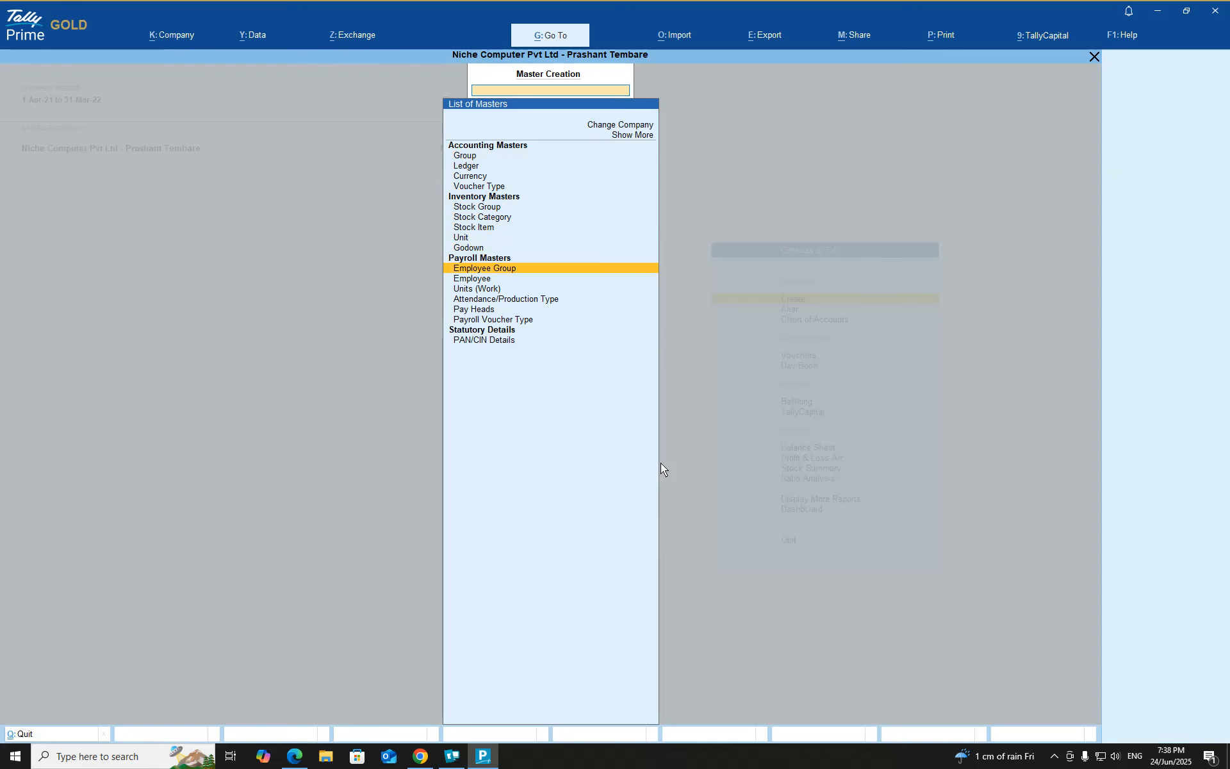
key("Return")
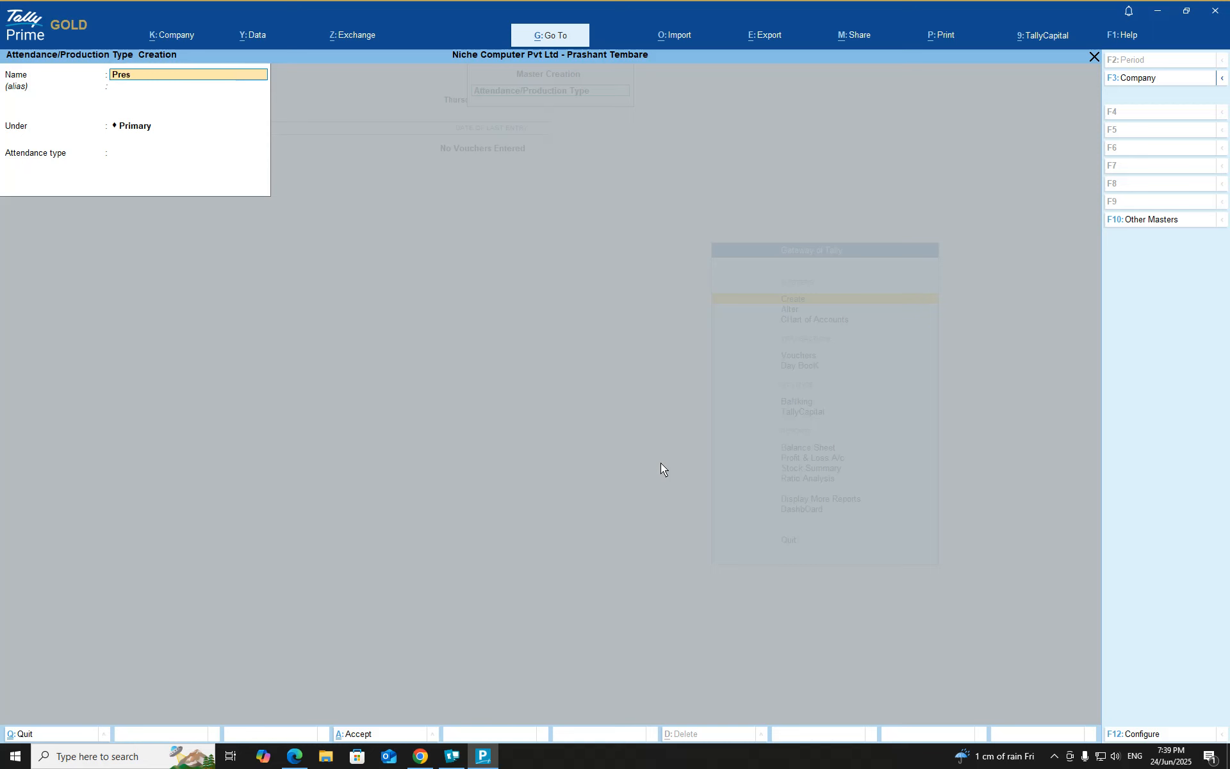
type("ent")
key("Return")
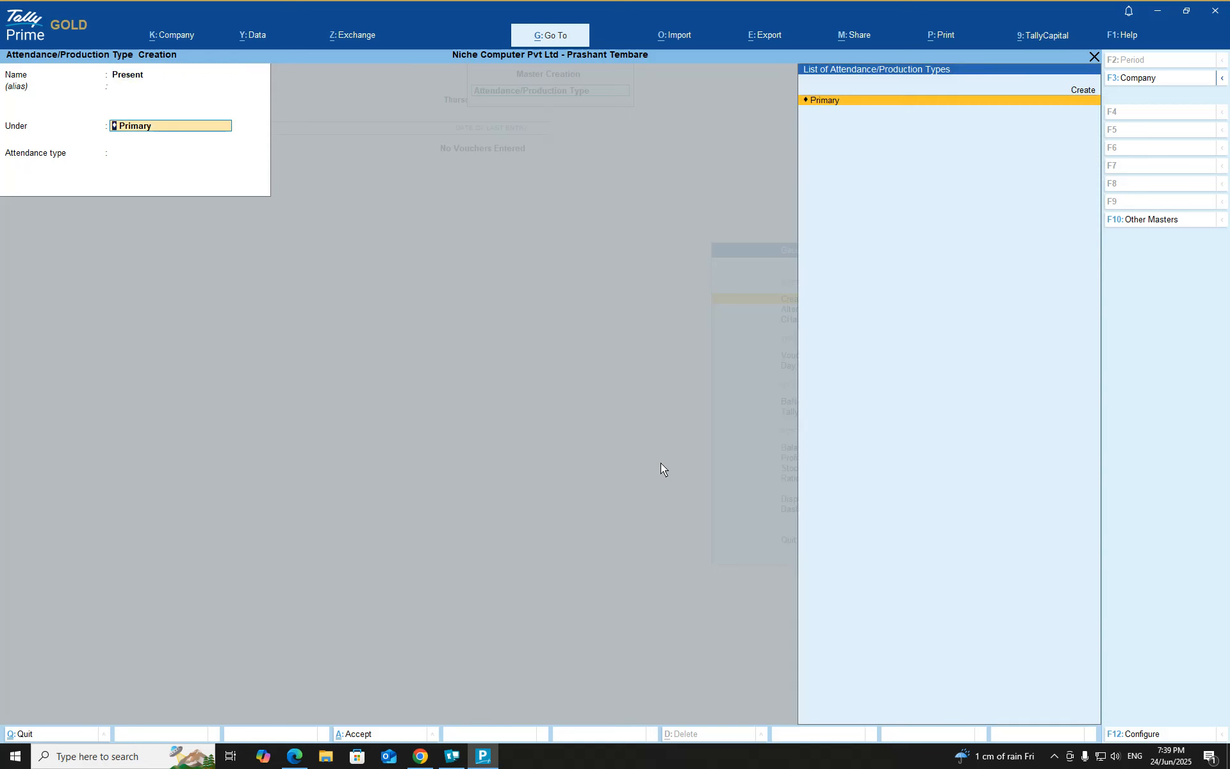
key("Return")
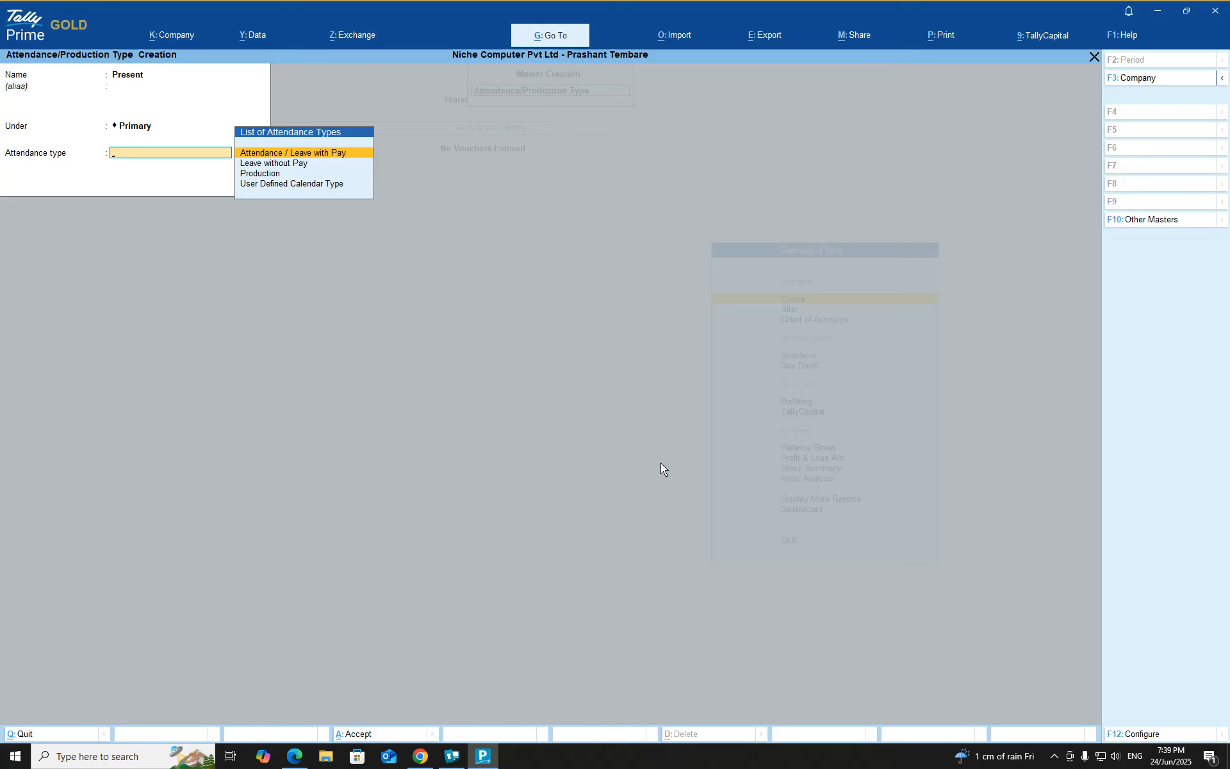
key("Return")
key("Return")
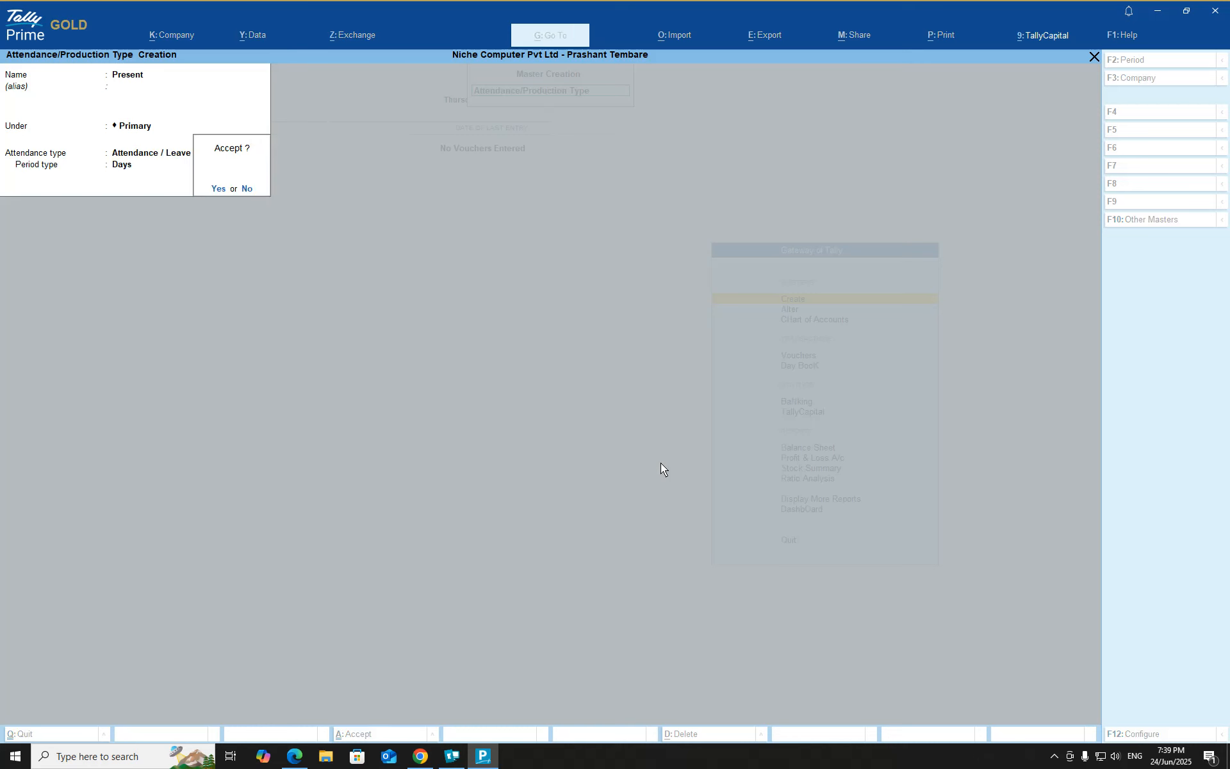
key("Return")
Create the attendance/production type Absent under Primary, with attendance type Leave without Pay
type("Abs")
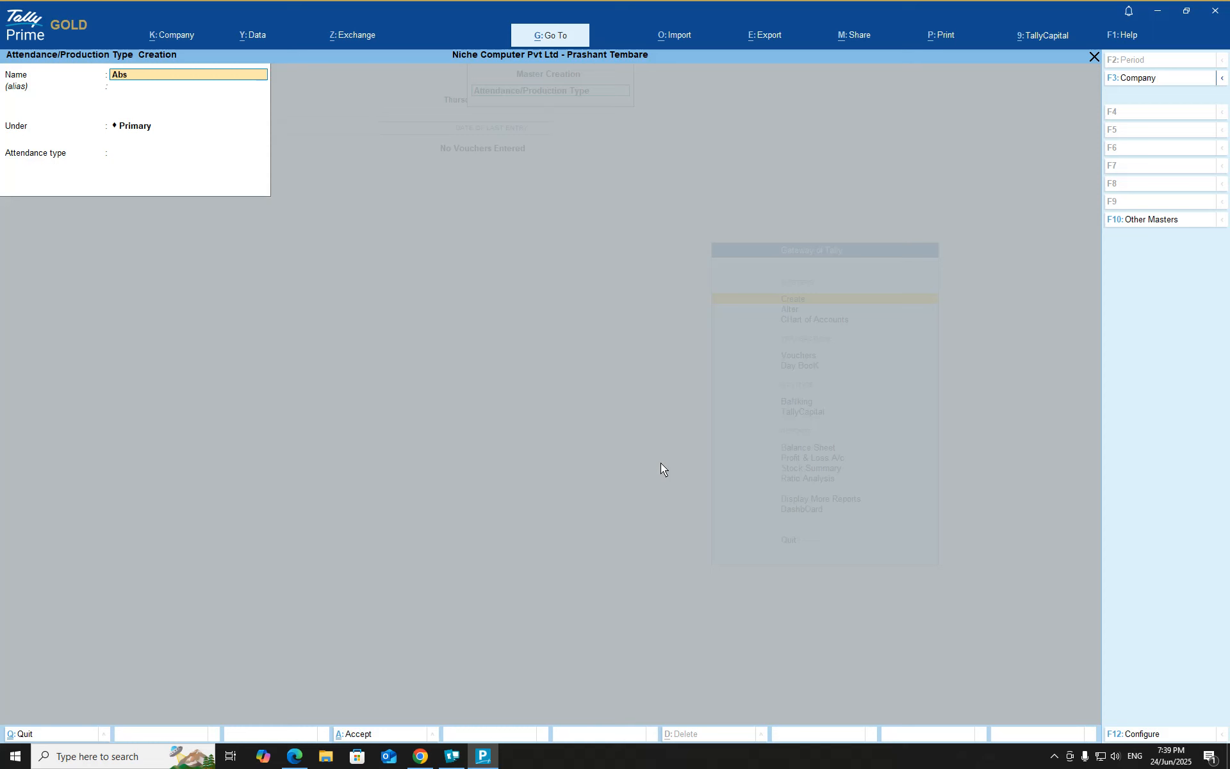
type("ent")
key("BackSpace")
key("BackSpace")
key("Return")
key("Return")
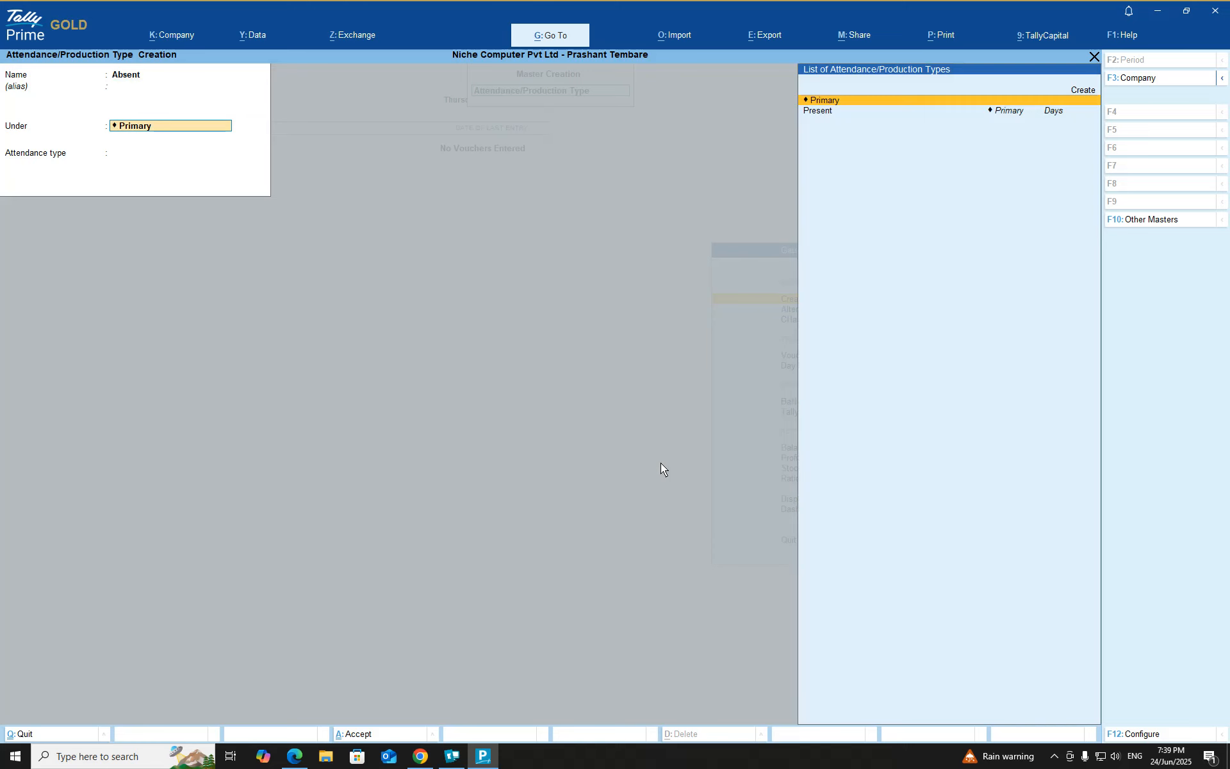
key("Return")
key("Down")
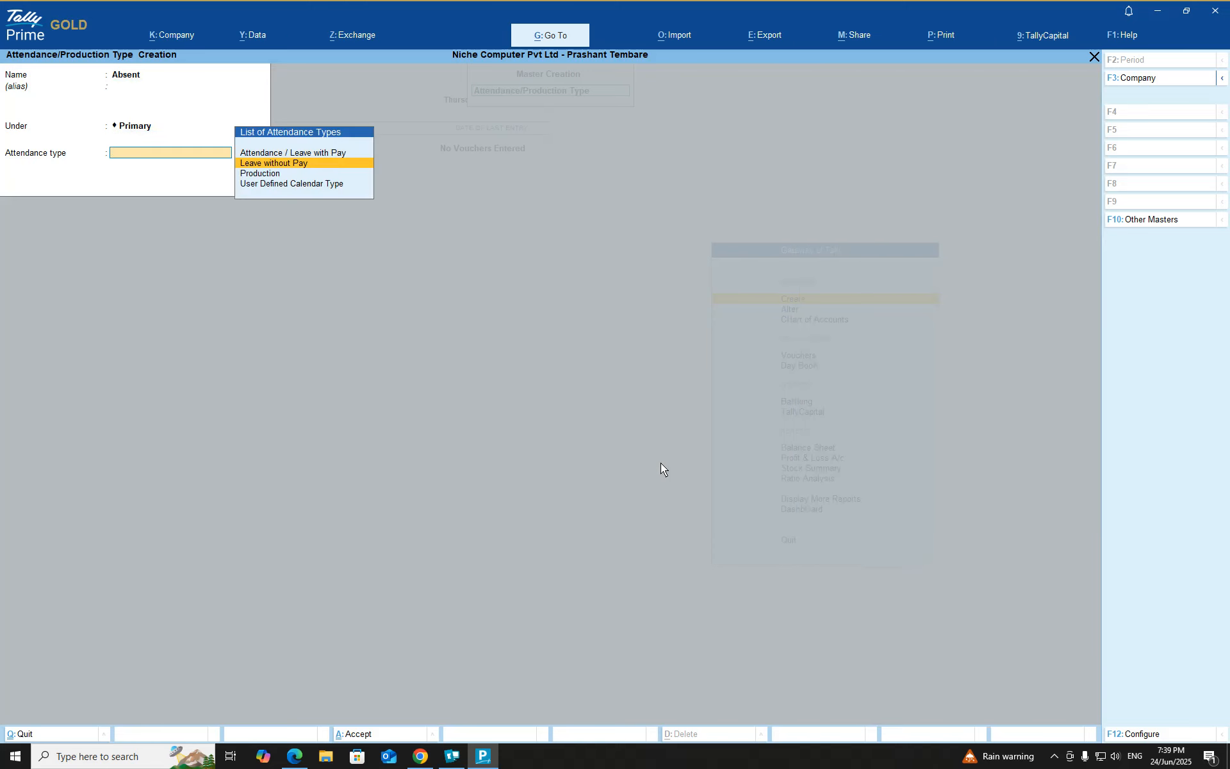
key("Return")
key("Return")
Create the attendance/production type Overtime under Primary, with attendance type Production and unit HRS of 60 Mins
key("Return")
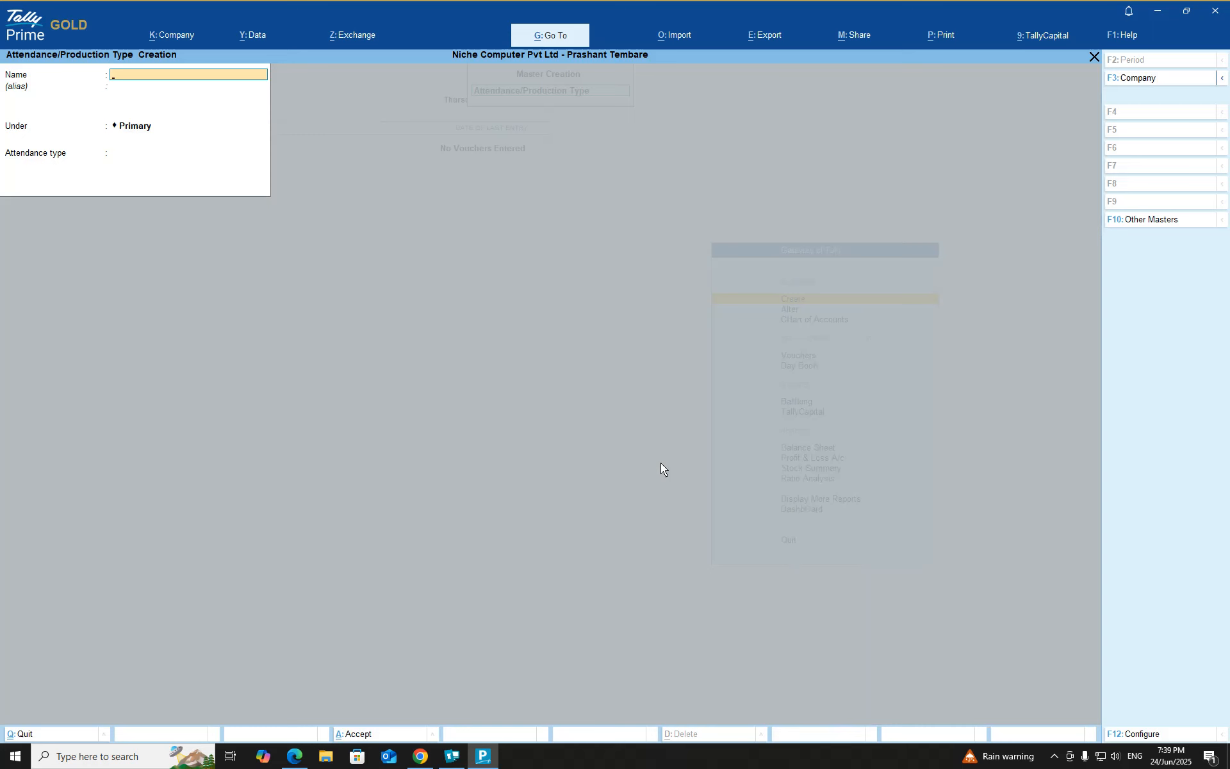
type("Overime")
key("Return")
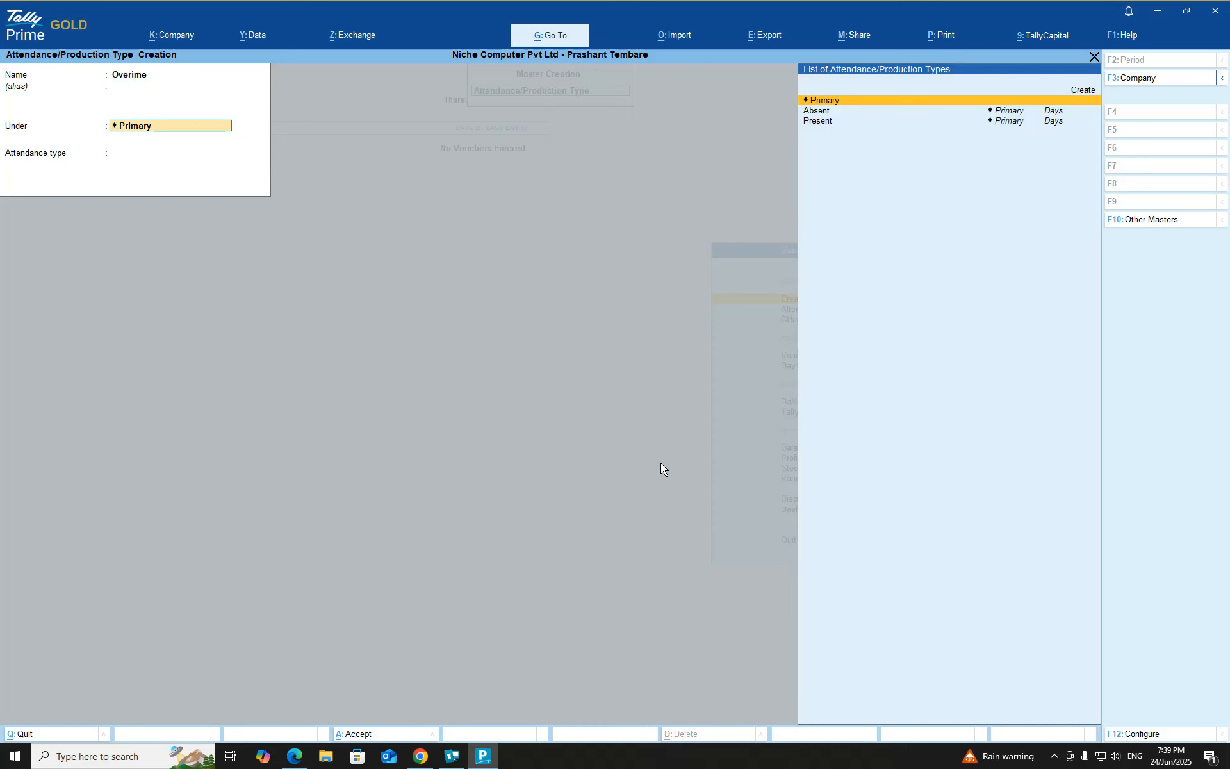
key("BackSpace")
type("Ov")
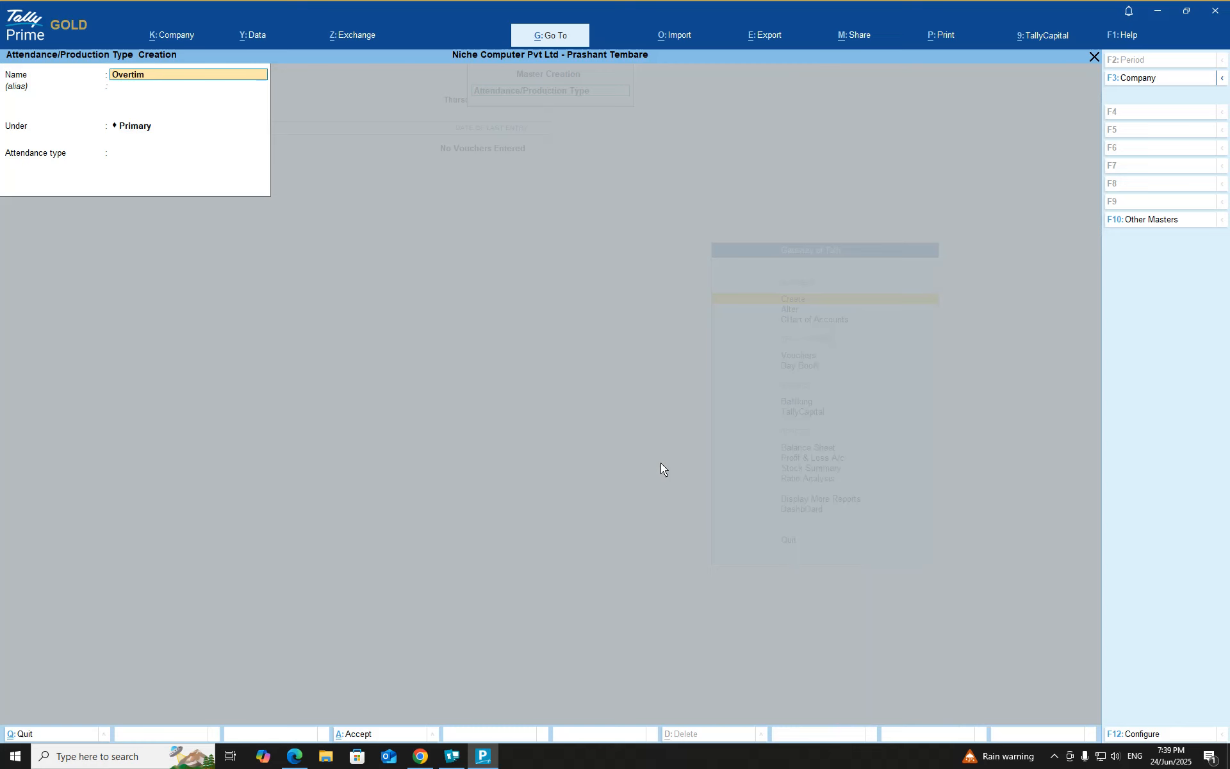
key("Return")
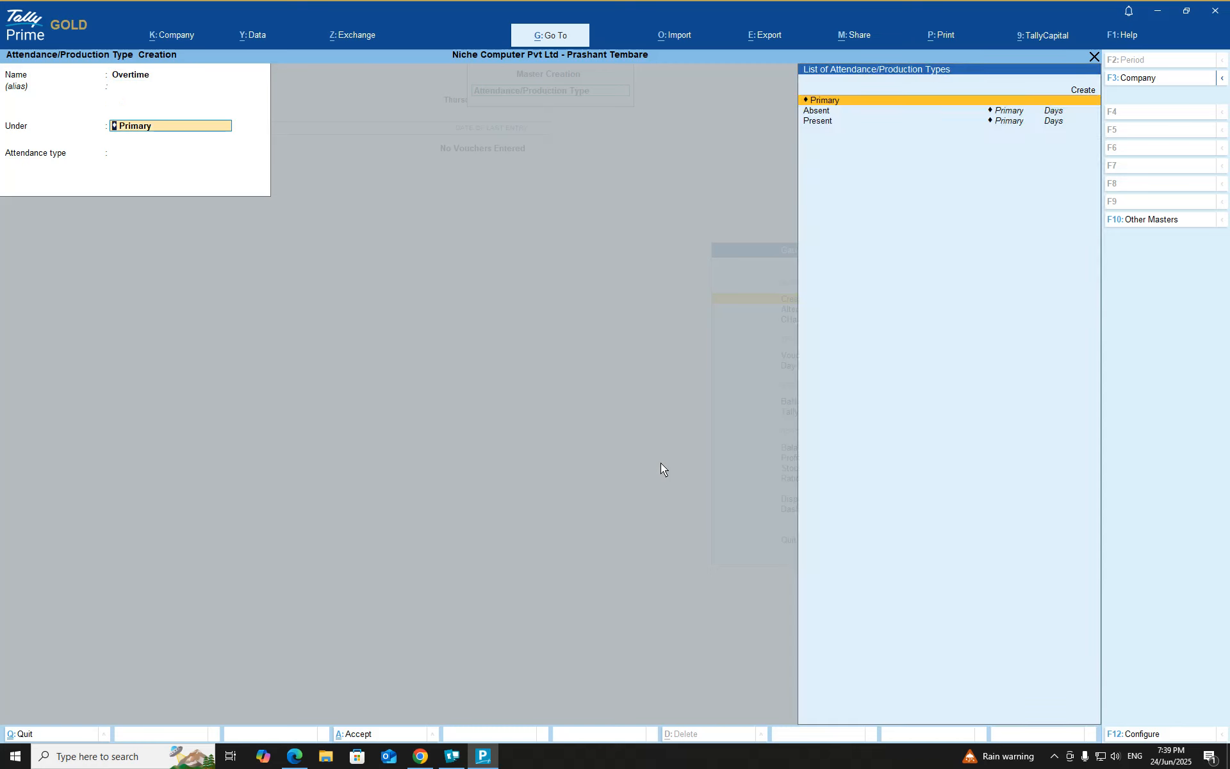
key("Return")
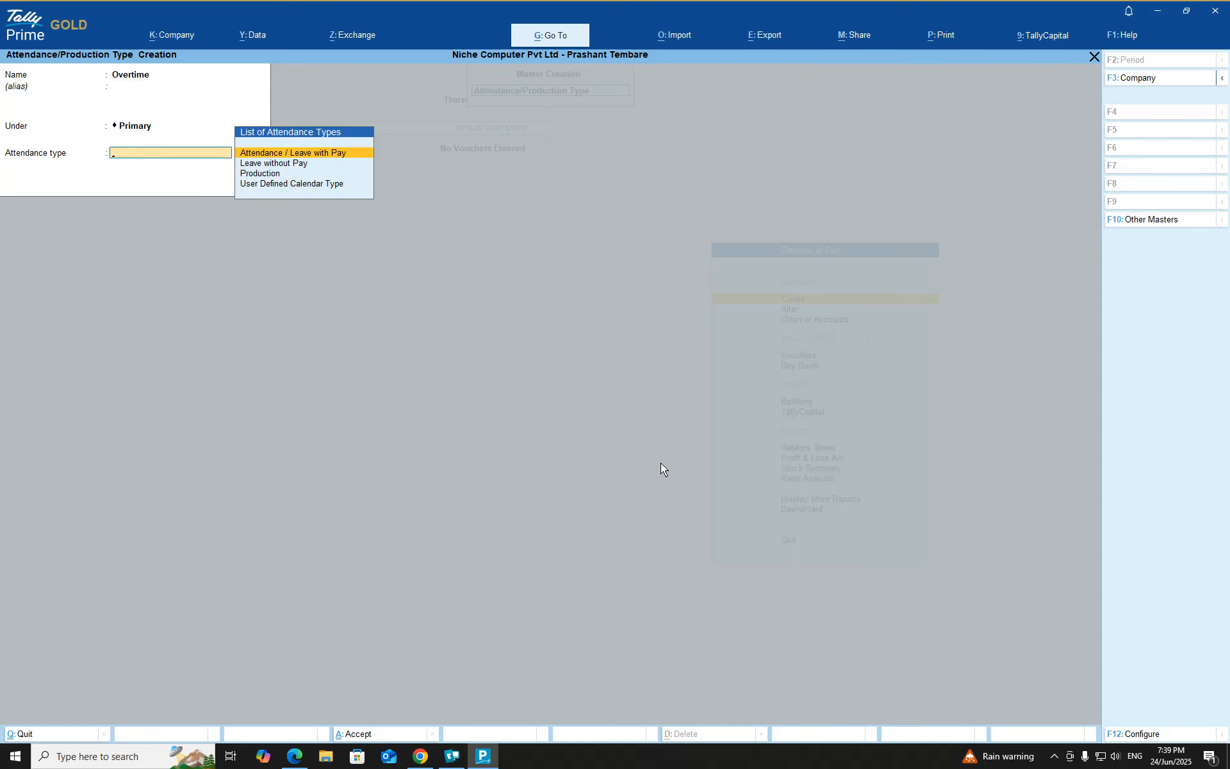
key("Down")
key("Down")
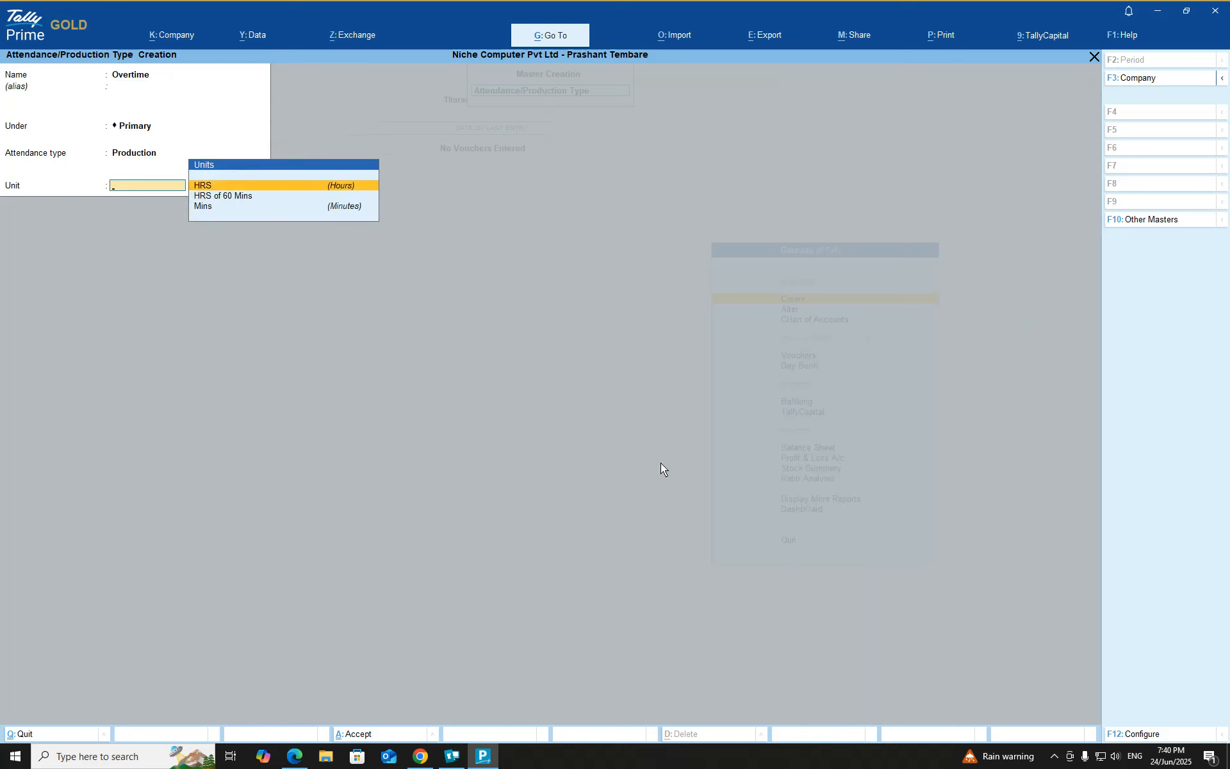
key("Down")
key("Return")
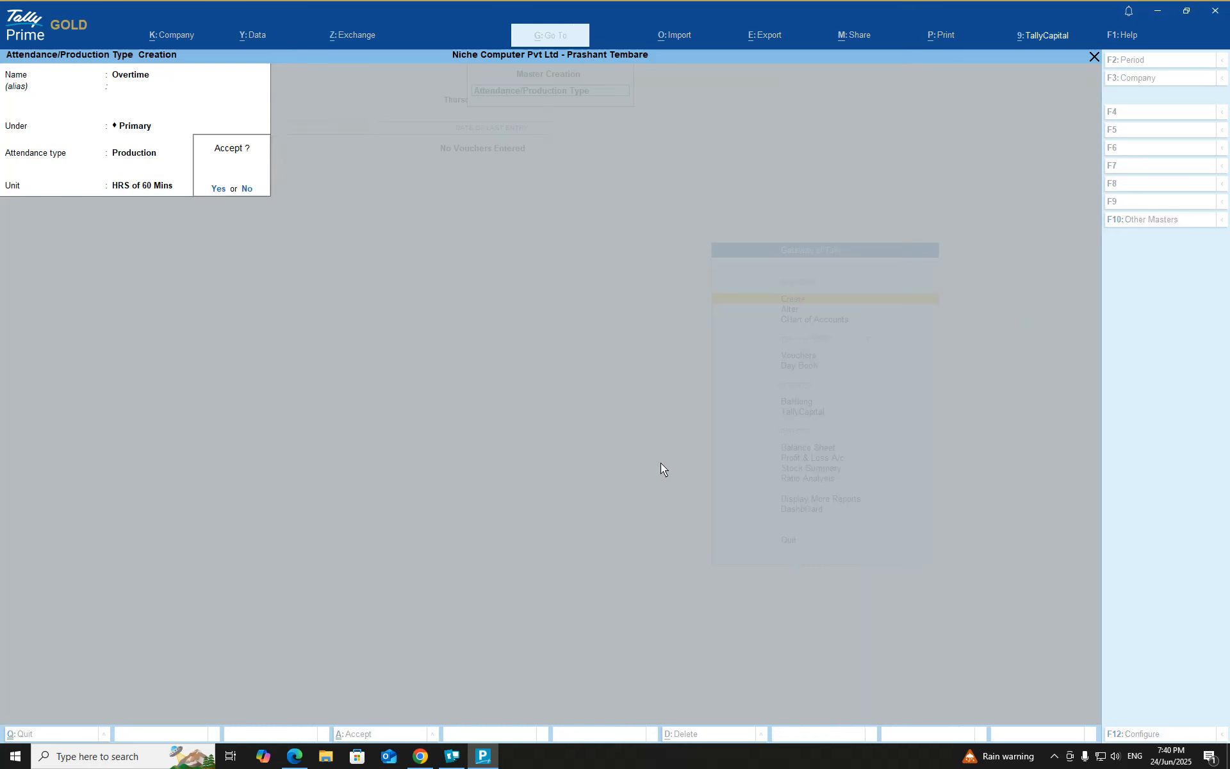
key("Return")
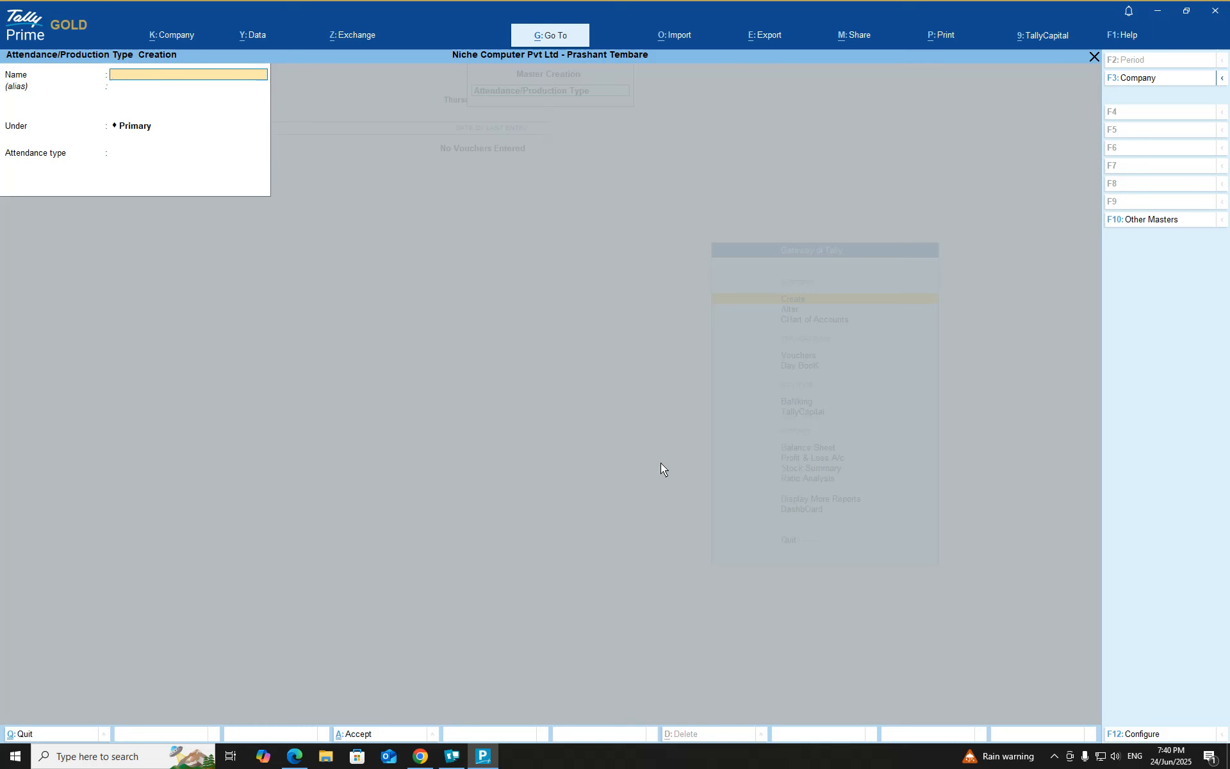
Create the attendance/production type My Calender under Primary as a User Defined Calendar Type, and leave the creation form
type("My Calender")
key("Return")
key("Return")
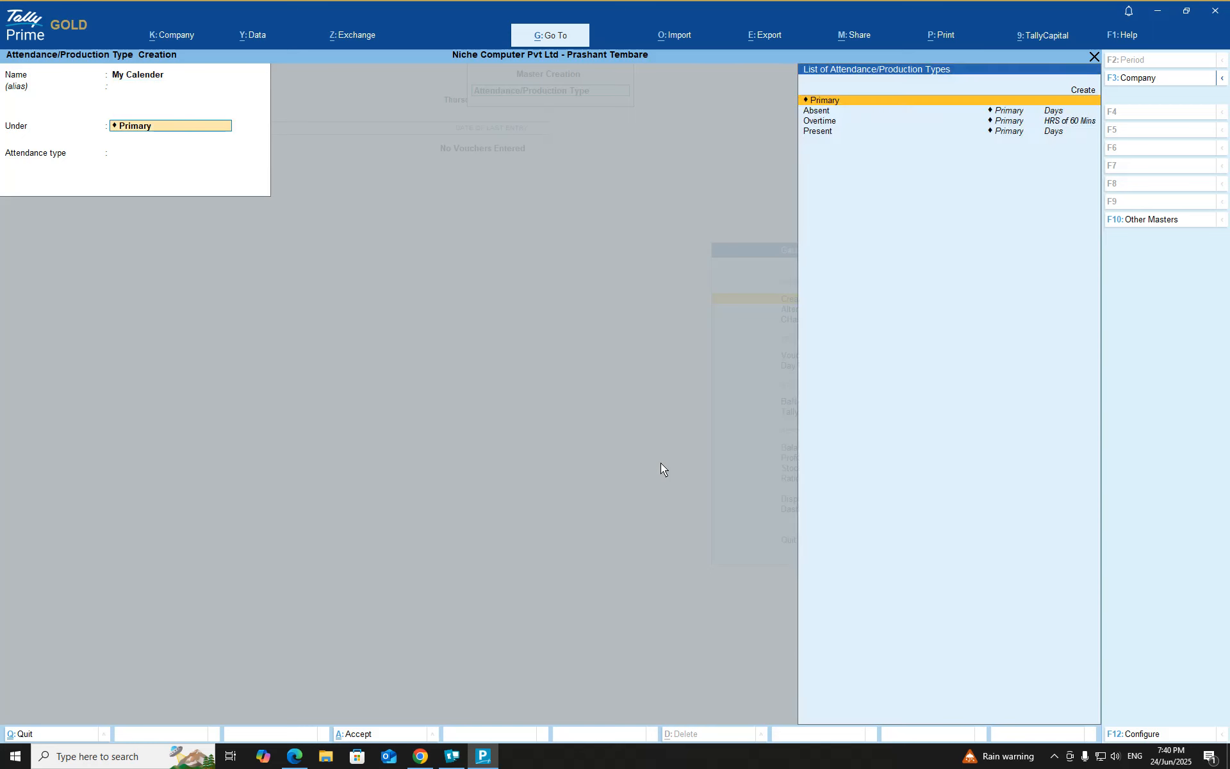
key("Return")
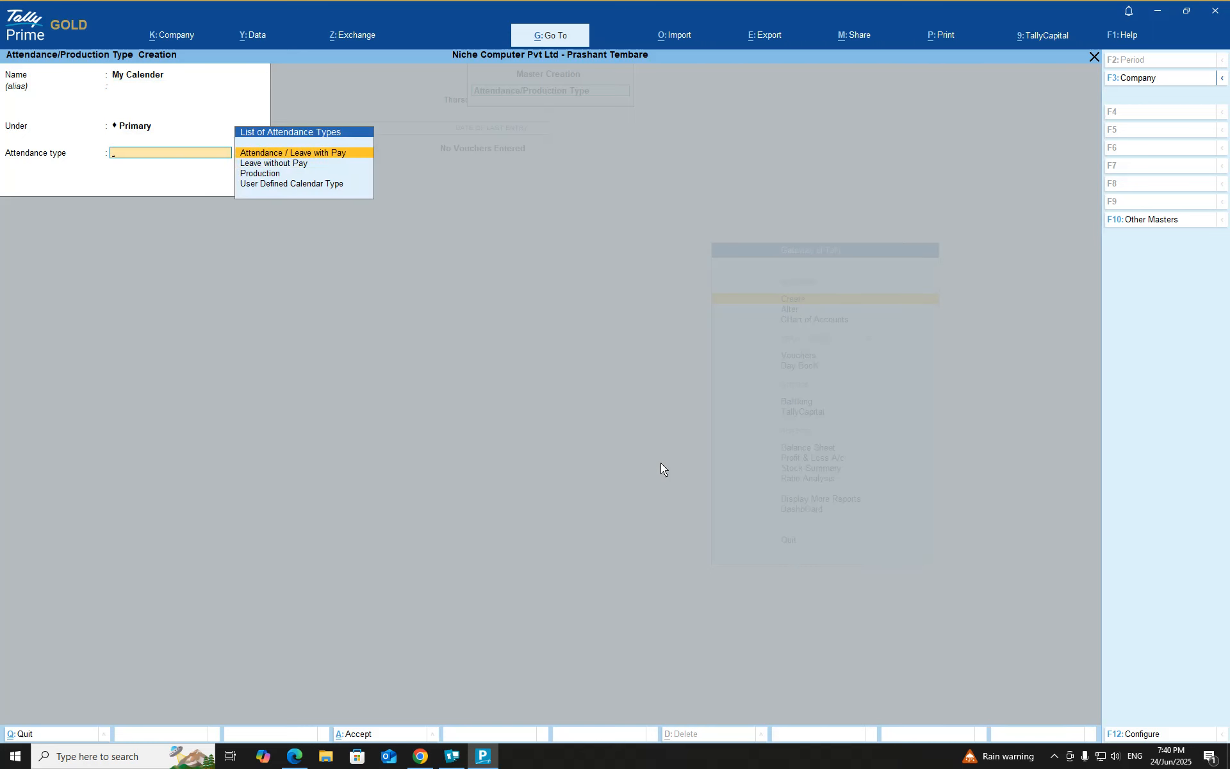
key("Down")
key("Down")
key("Down")
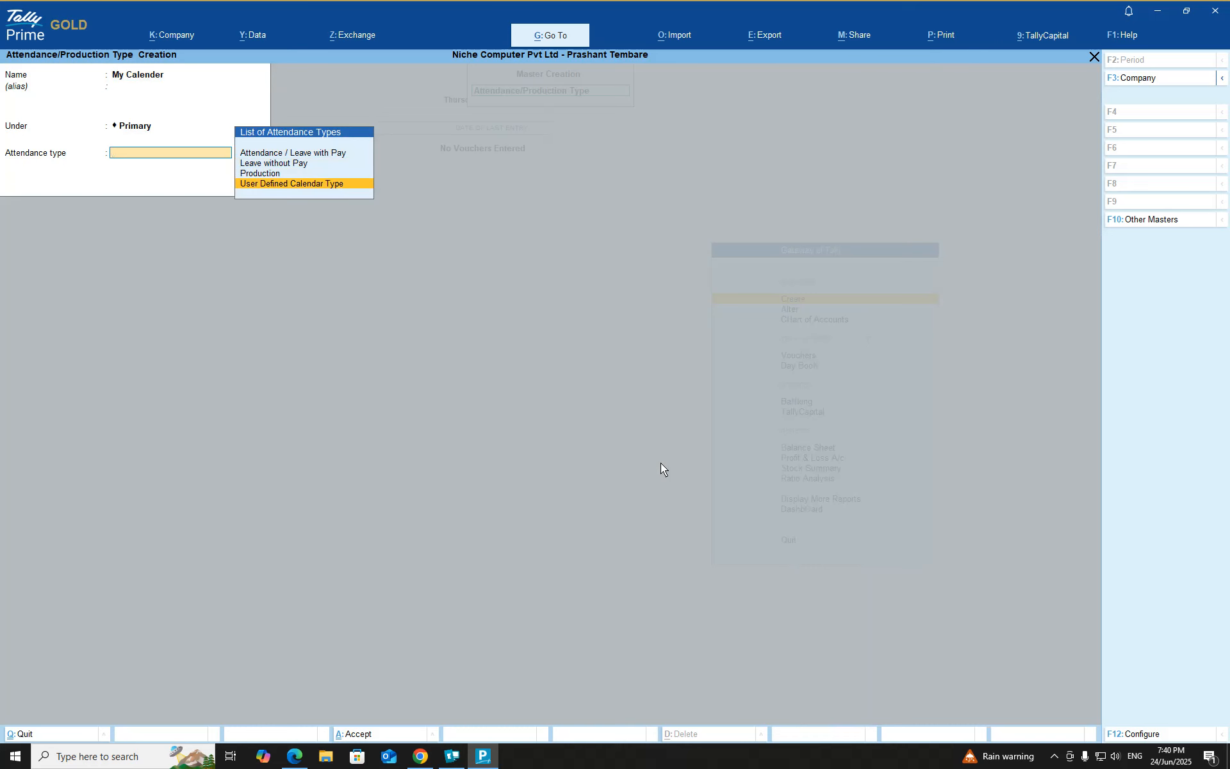
key("Return")
key("Return")
key("Return")
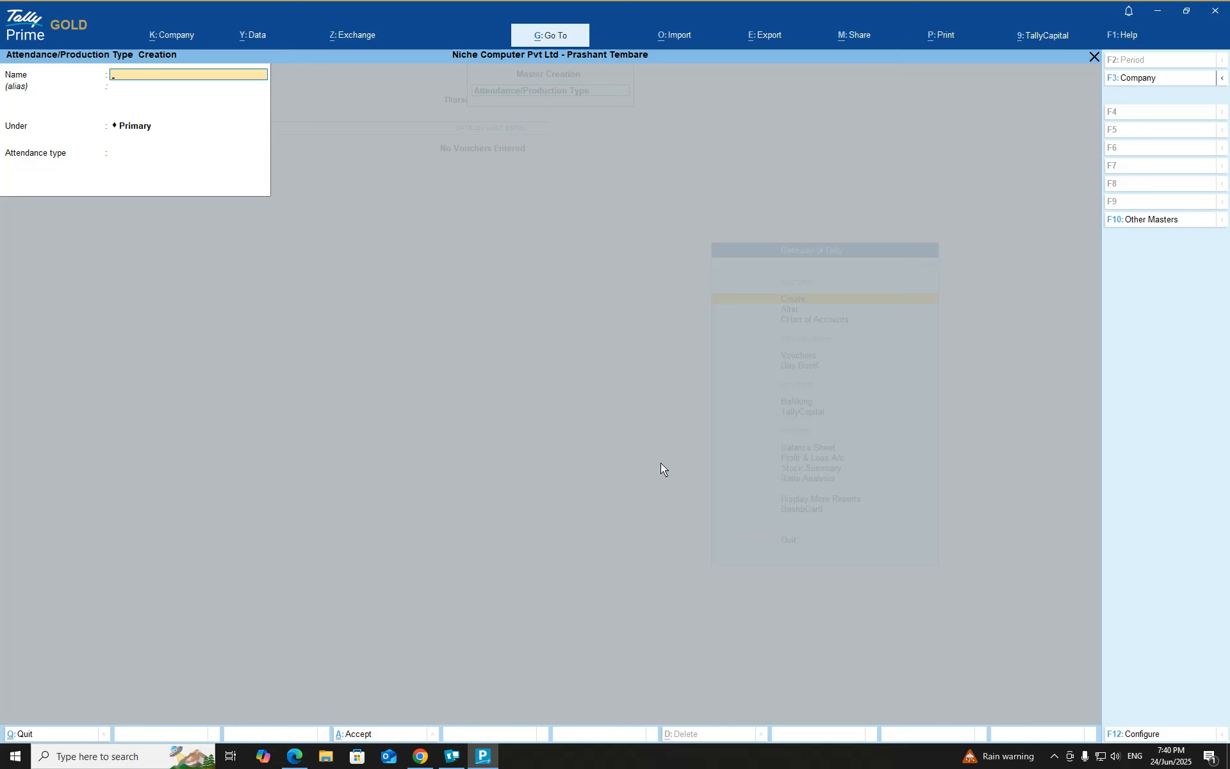
key("Escape")
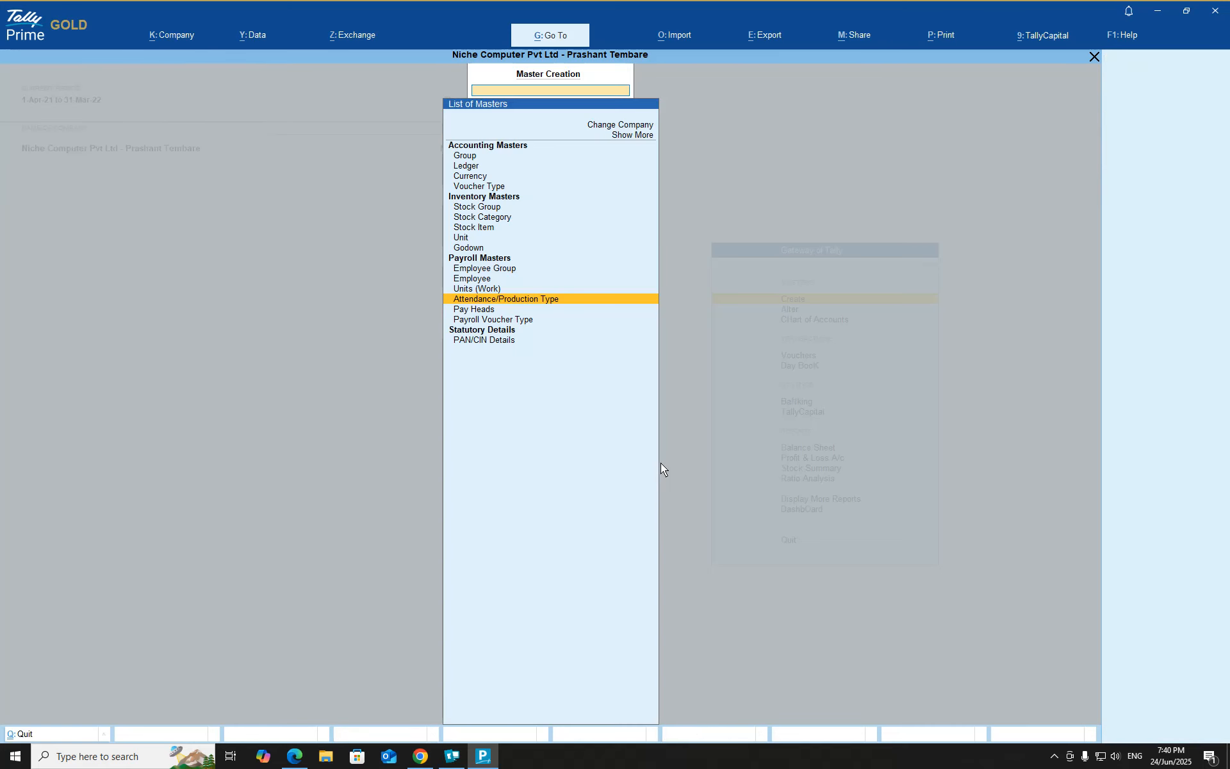
key("Up")
key("Down")
key("Up")
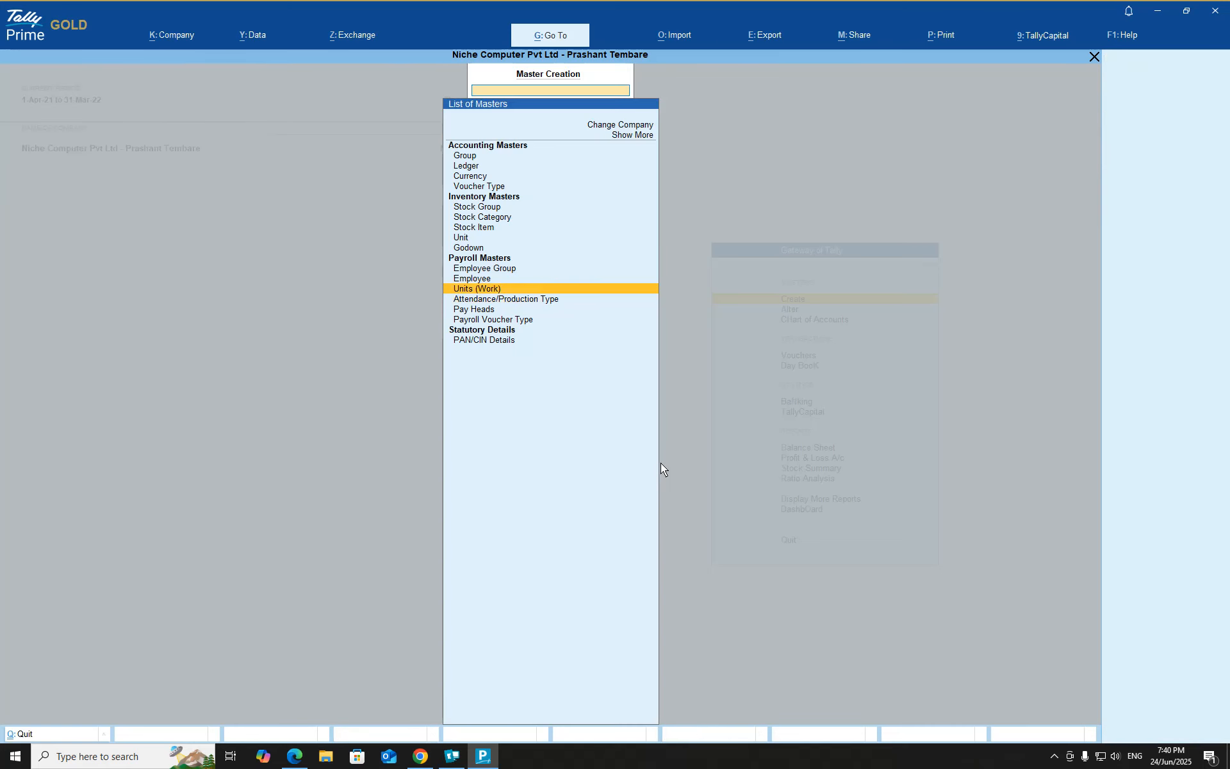
key("Down")
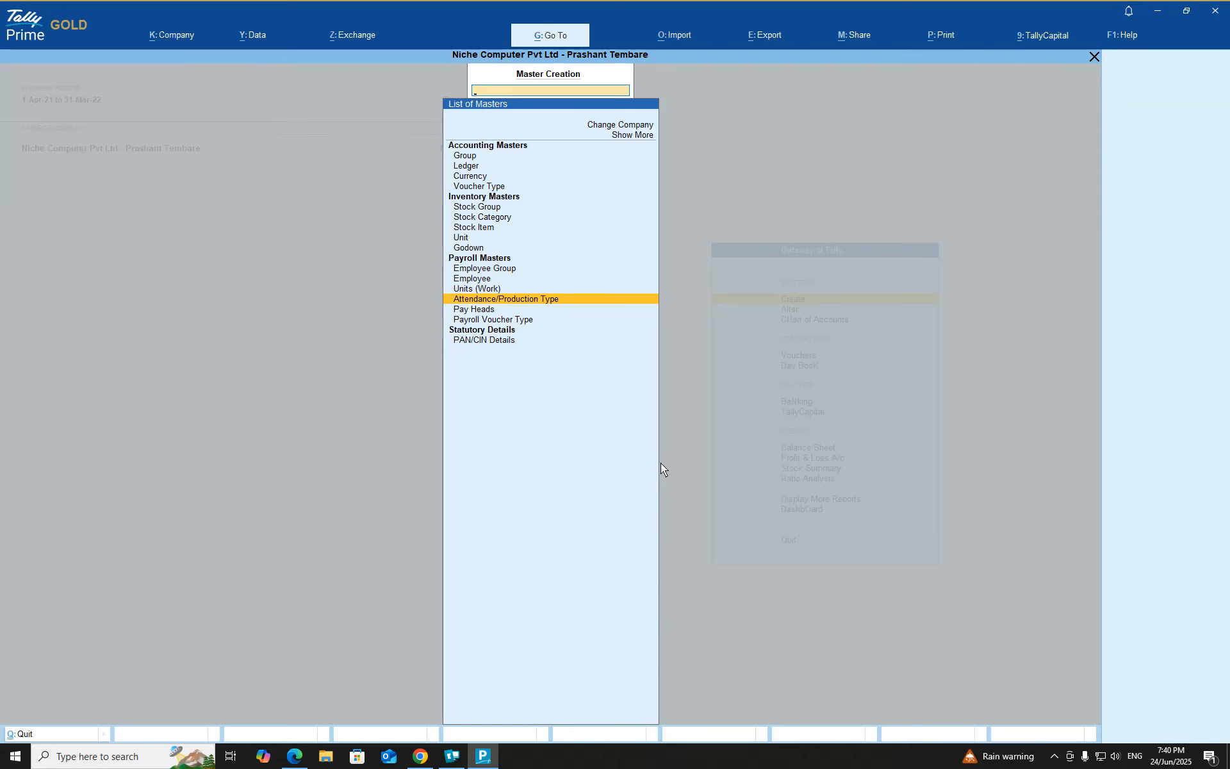
key("Up")
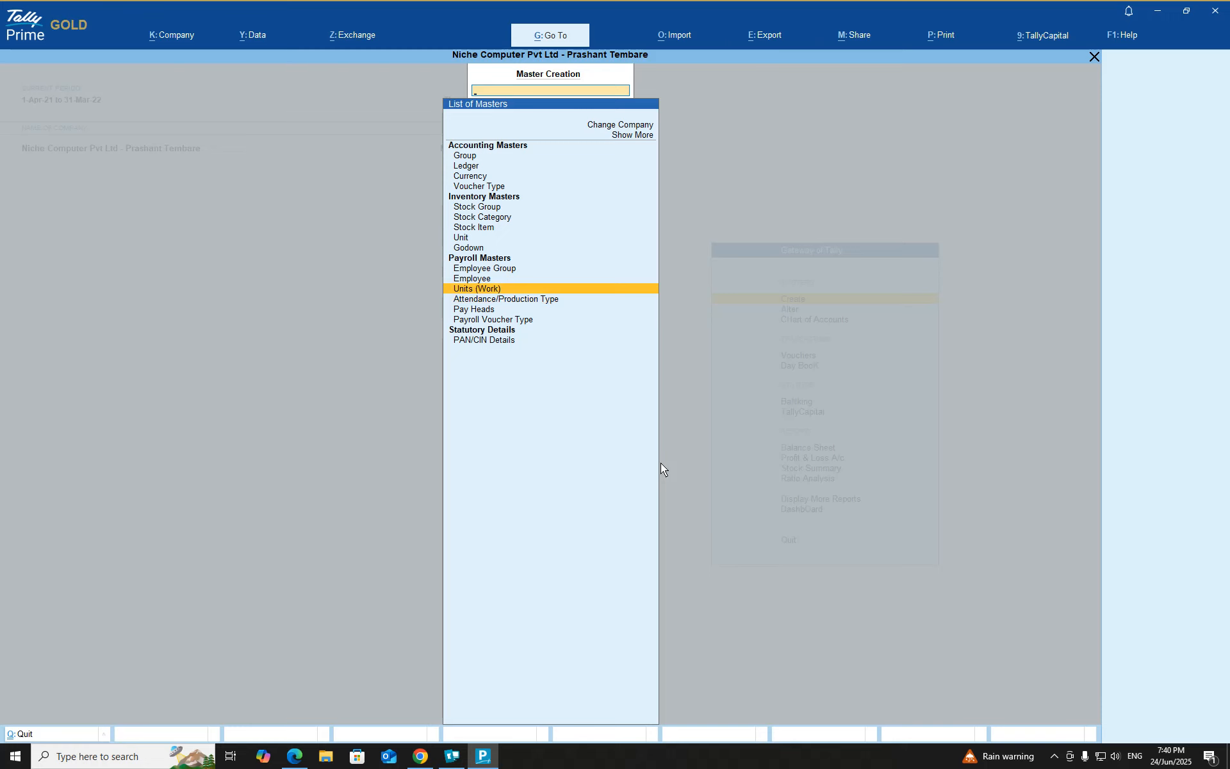
key("Return")
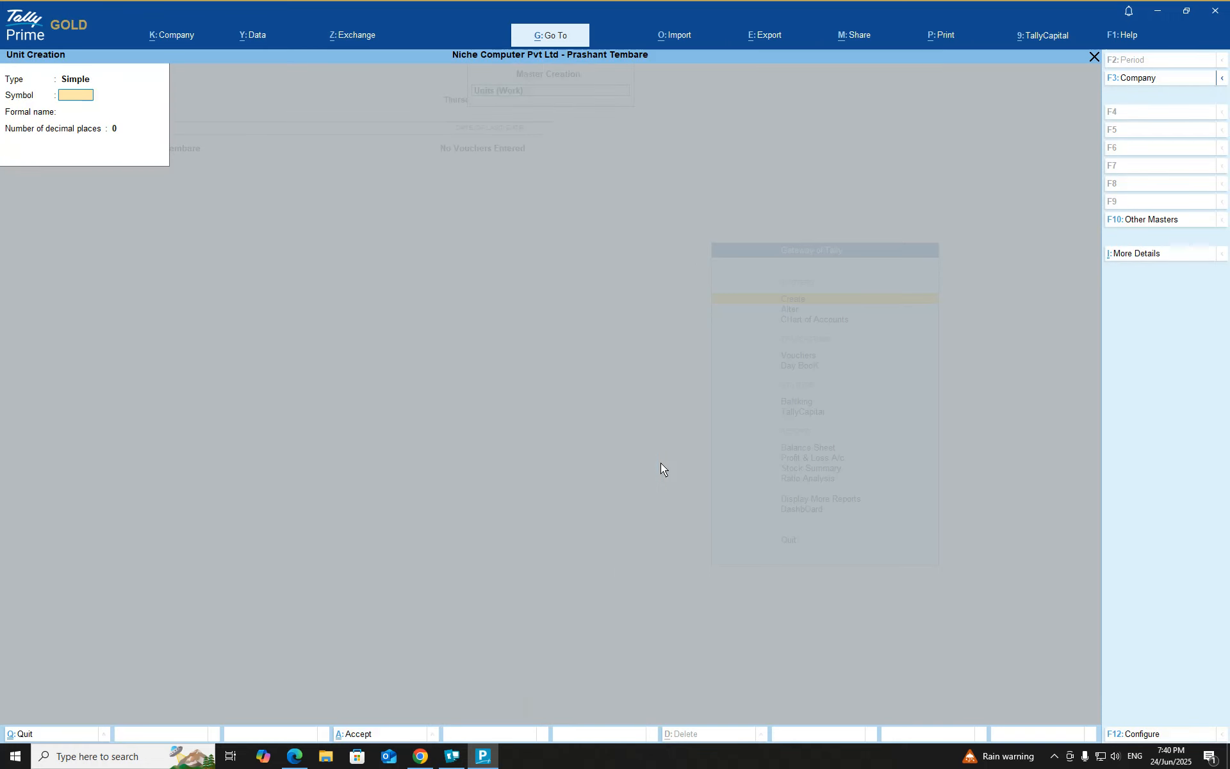
key("Escape")
key("Return")
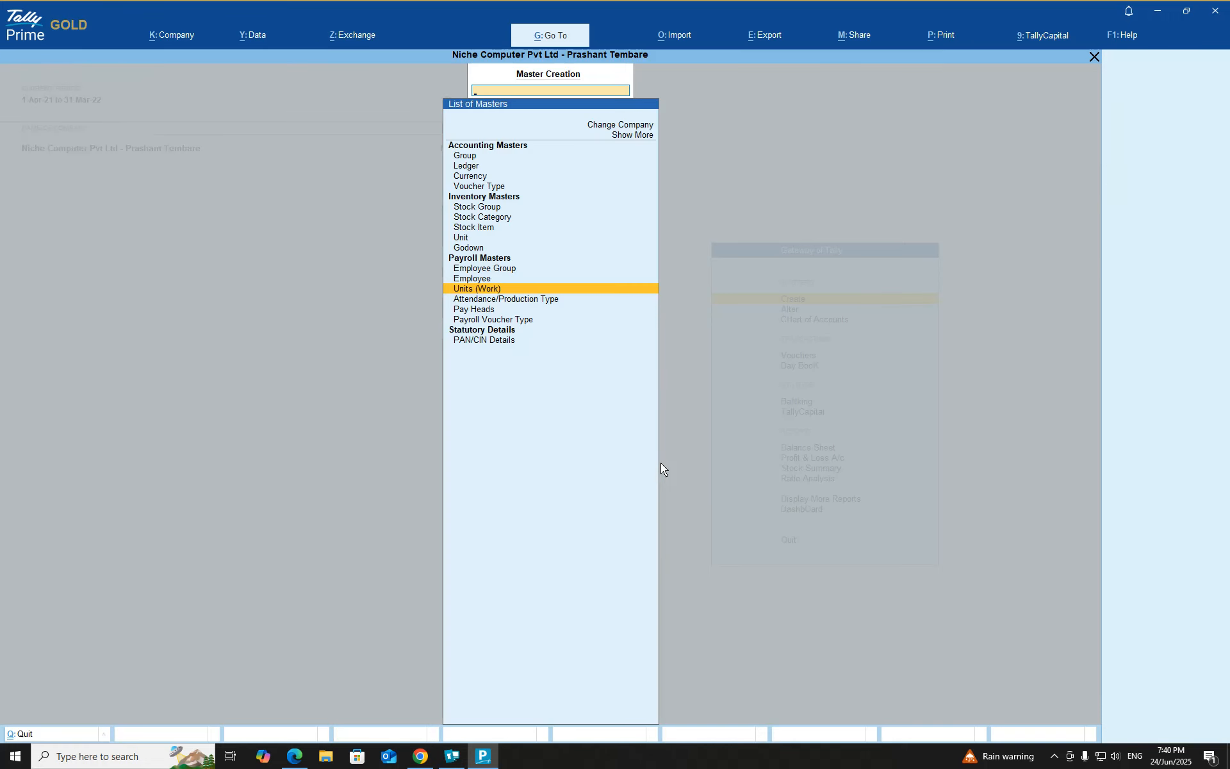
Open the work units list for alteration, review its entries, and return to the list of masters
key("Escape")
key("Down")
key("Return")
key("Down")
key("Down")
key("Down")
key("Down")
key("Down")
key("Down")
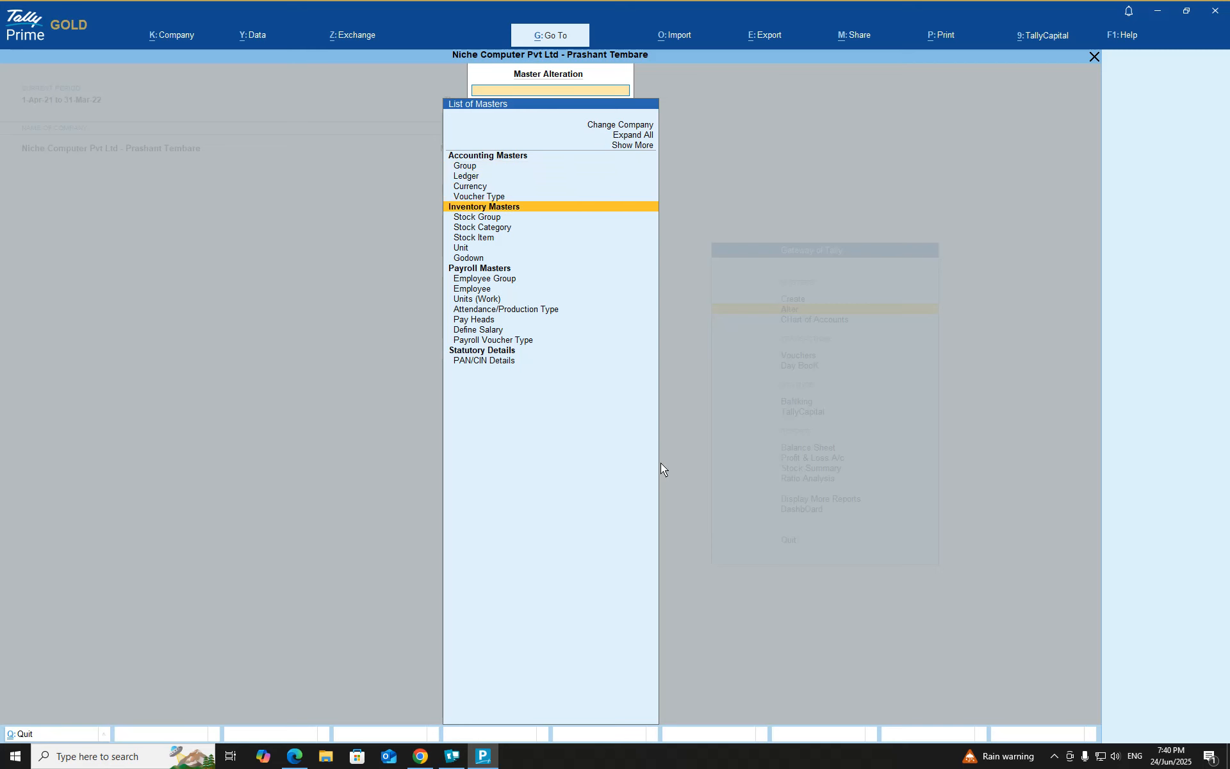
key("Down")
key("Down")
key("Down")
key("Down")
key("Down")
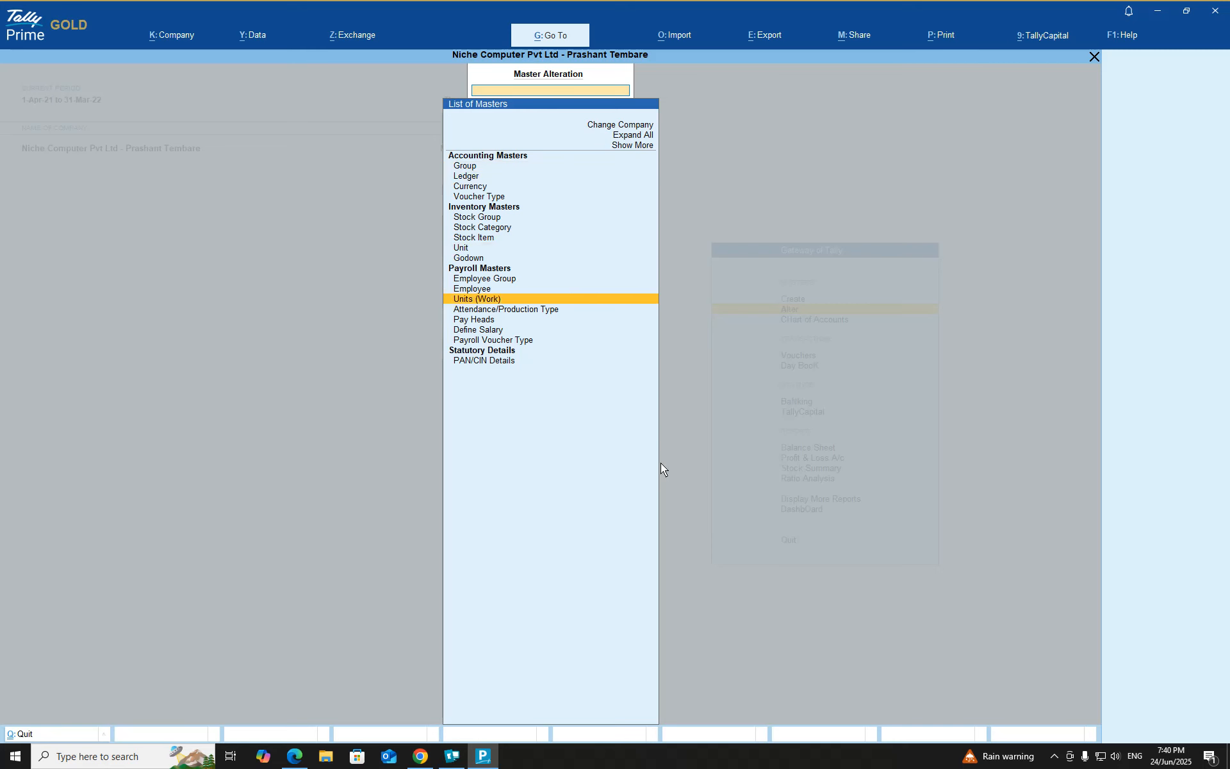
key("Return")
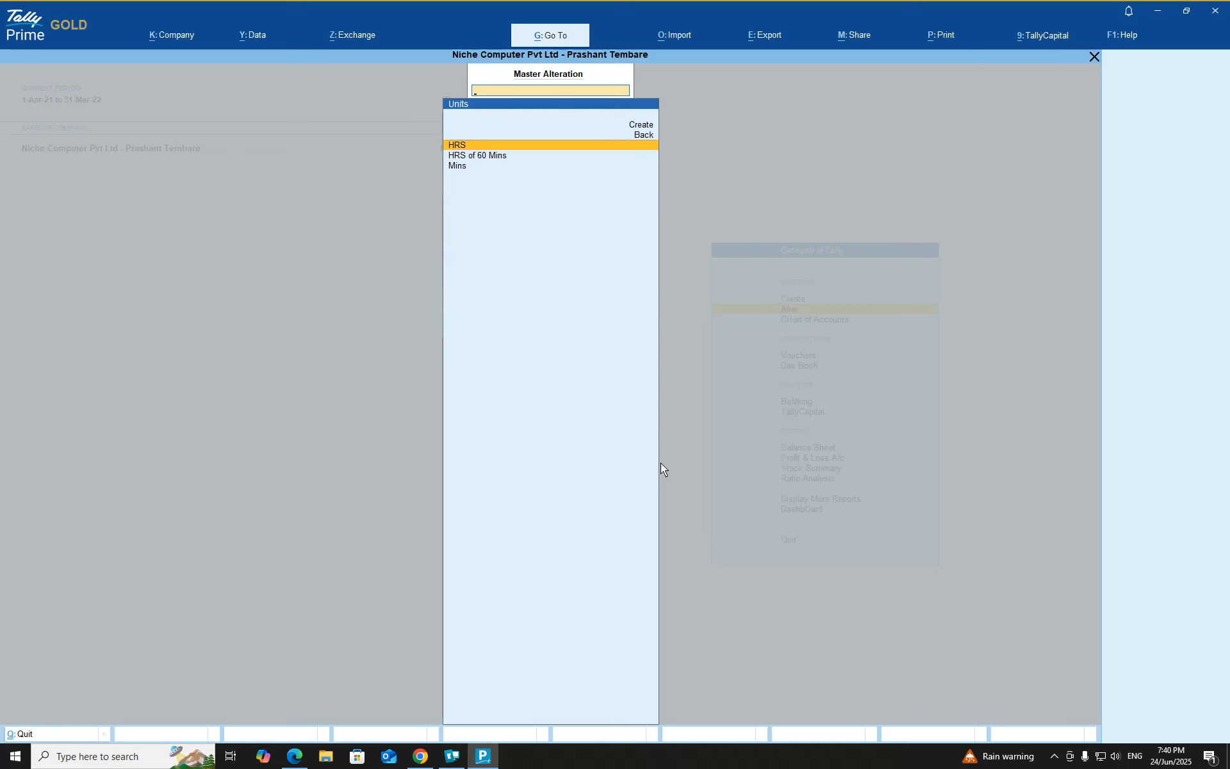
key("Down")
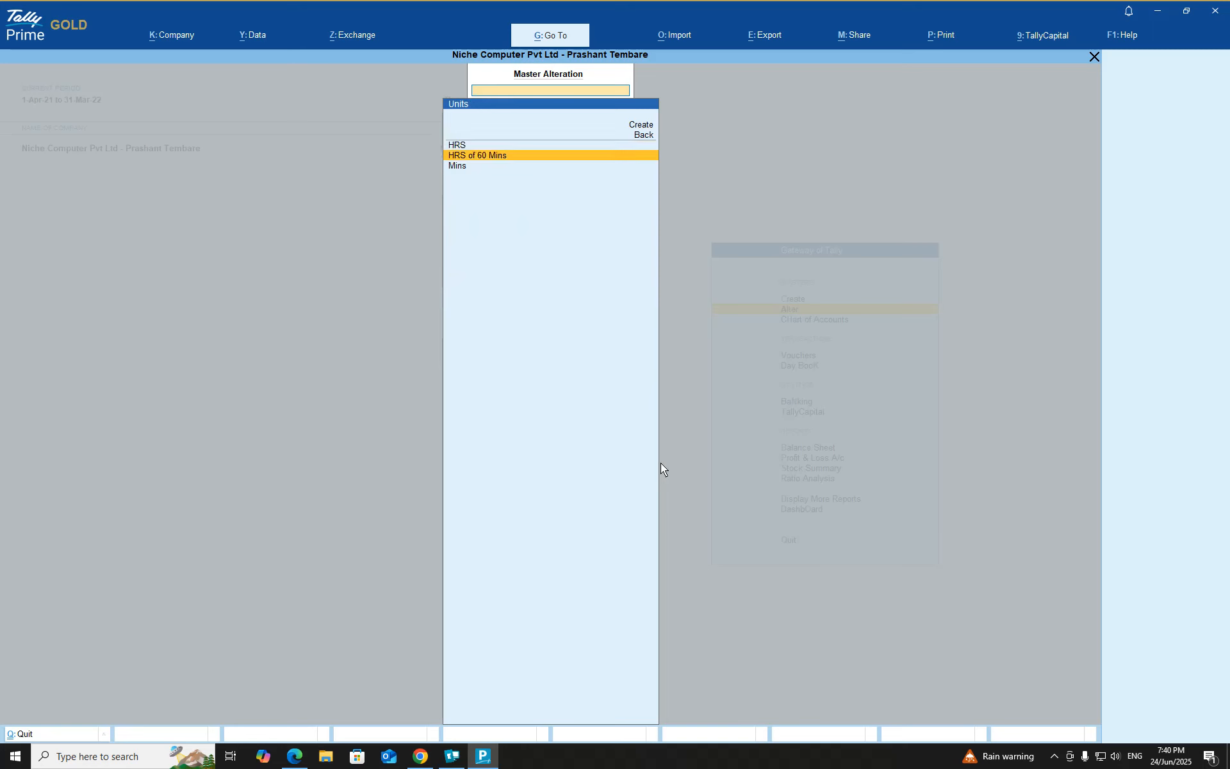
key("Down")
key("Up")
key("Up")
key("Down")
key("Down")
key("Up")
key("Up")
key("Down")
Open the attendance/production types list for alteration and review each type's parent and unit
key("Down")
key("Escape")
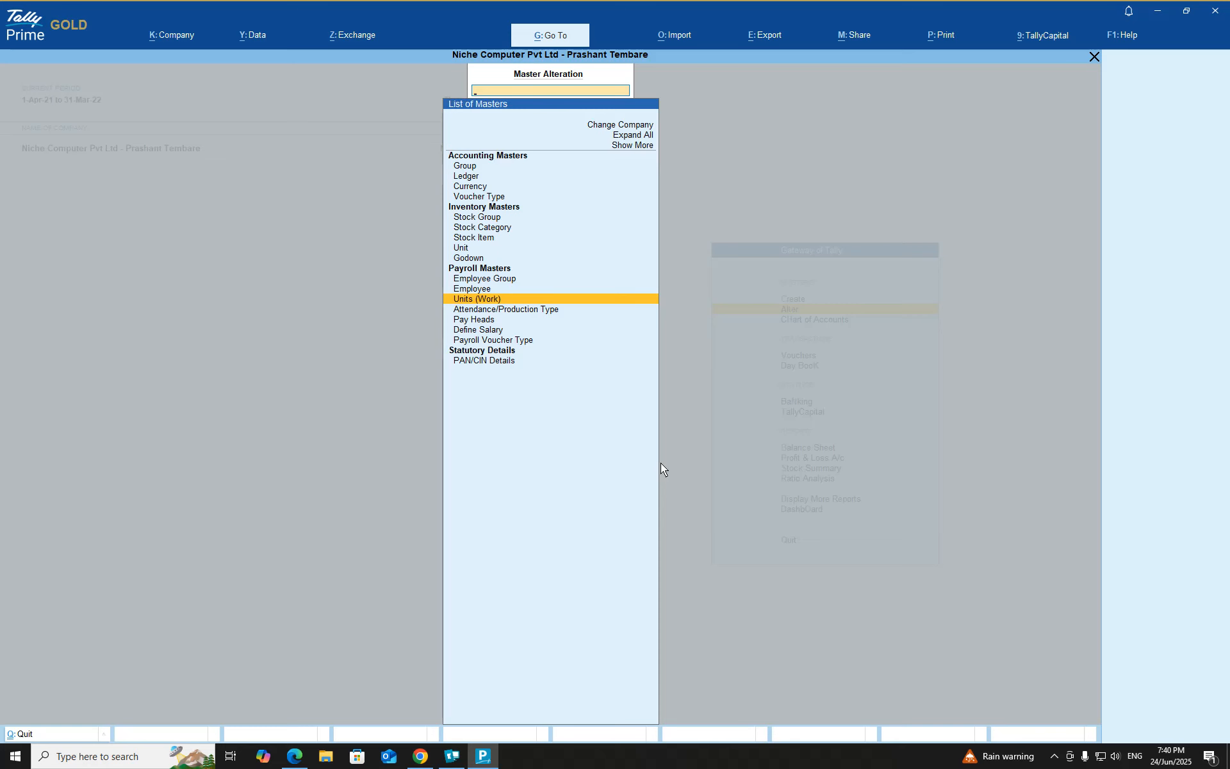
key("Down")
key("Return")
key("Down")
key("Down")
key("Down")
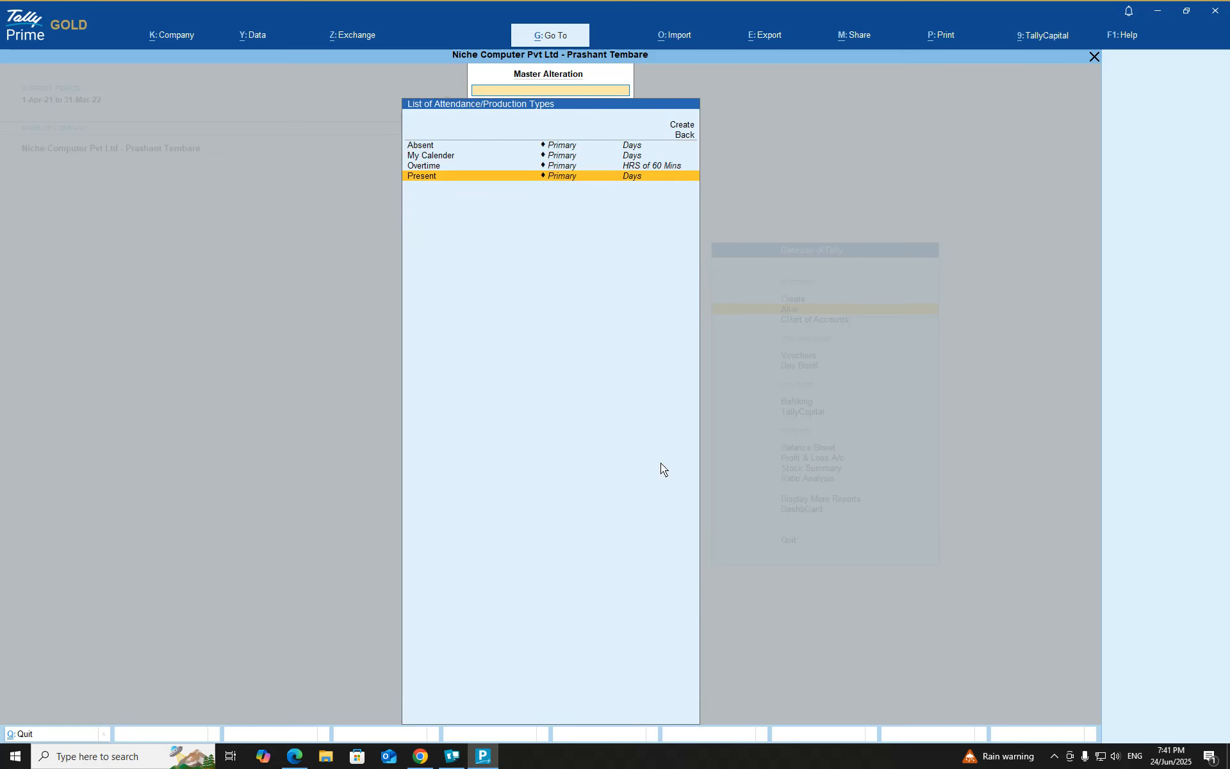
key("Up")
key("Up")
key("Up")
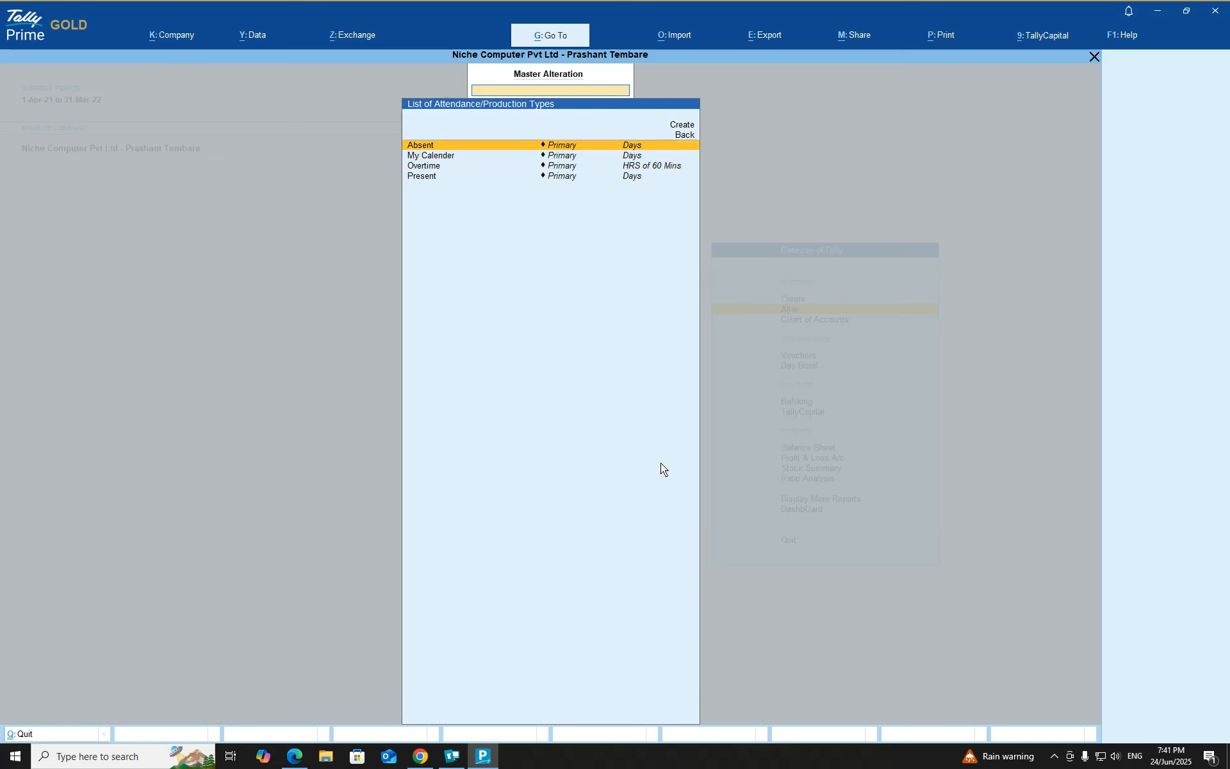
key("Down")
key("Down")
Look through the remaining attendance/production types and return to the list of masters
key("Up")
key("Up")
key("Down")
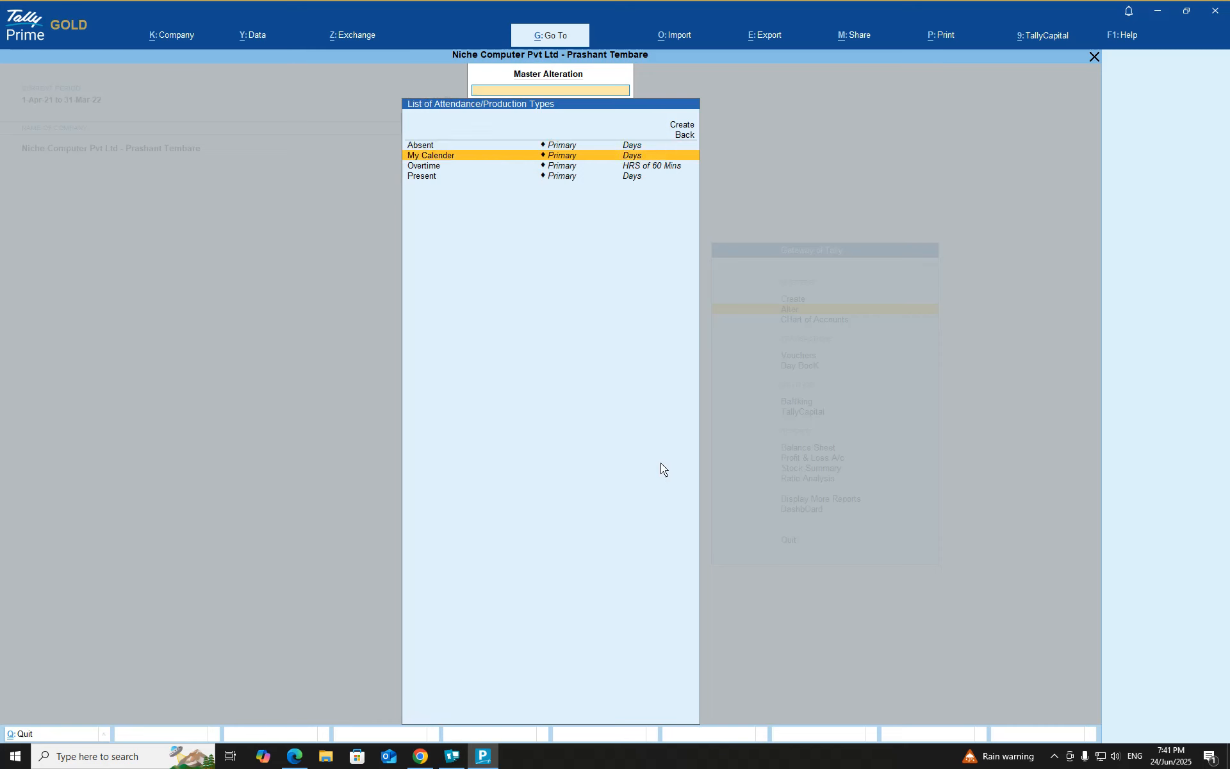
key("Down")
key("Down")
key("Up")
key("Up")
key("Up")
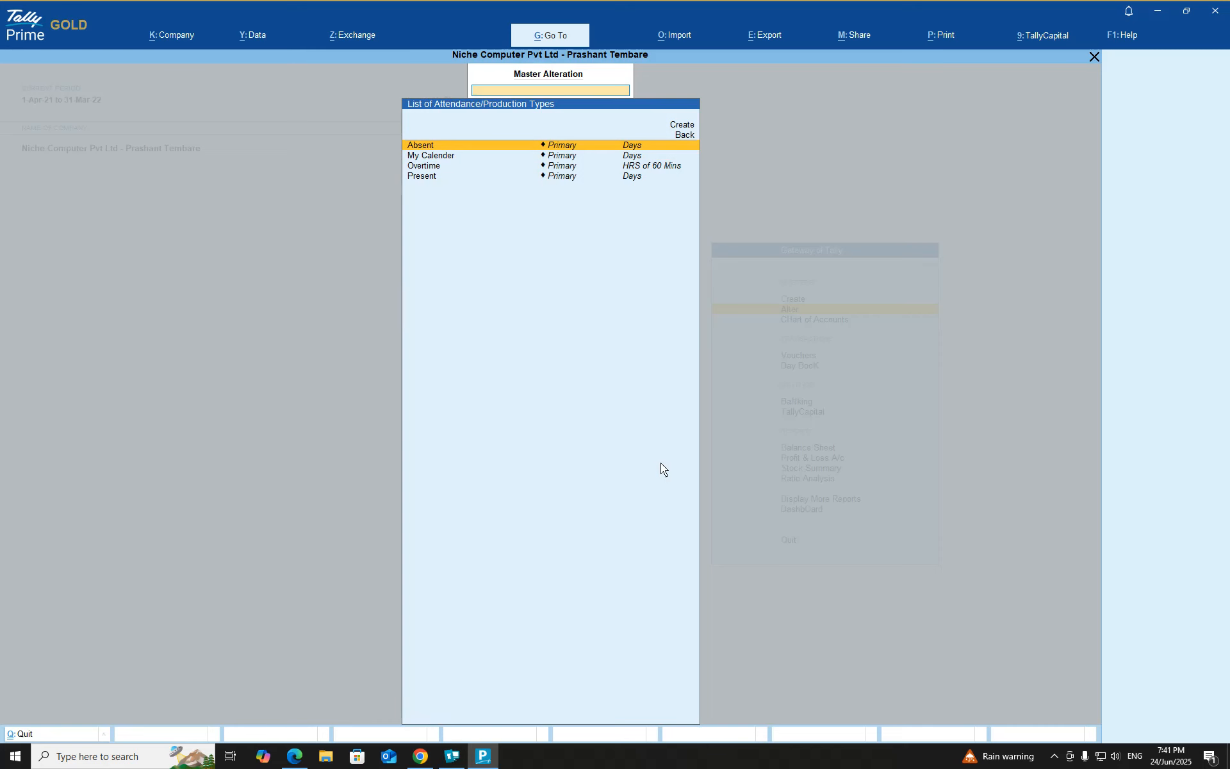
key("Escape")
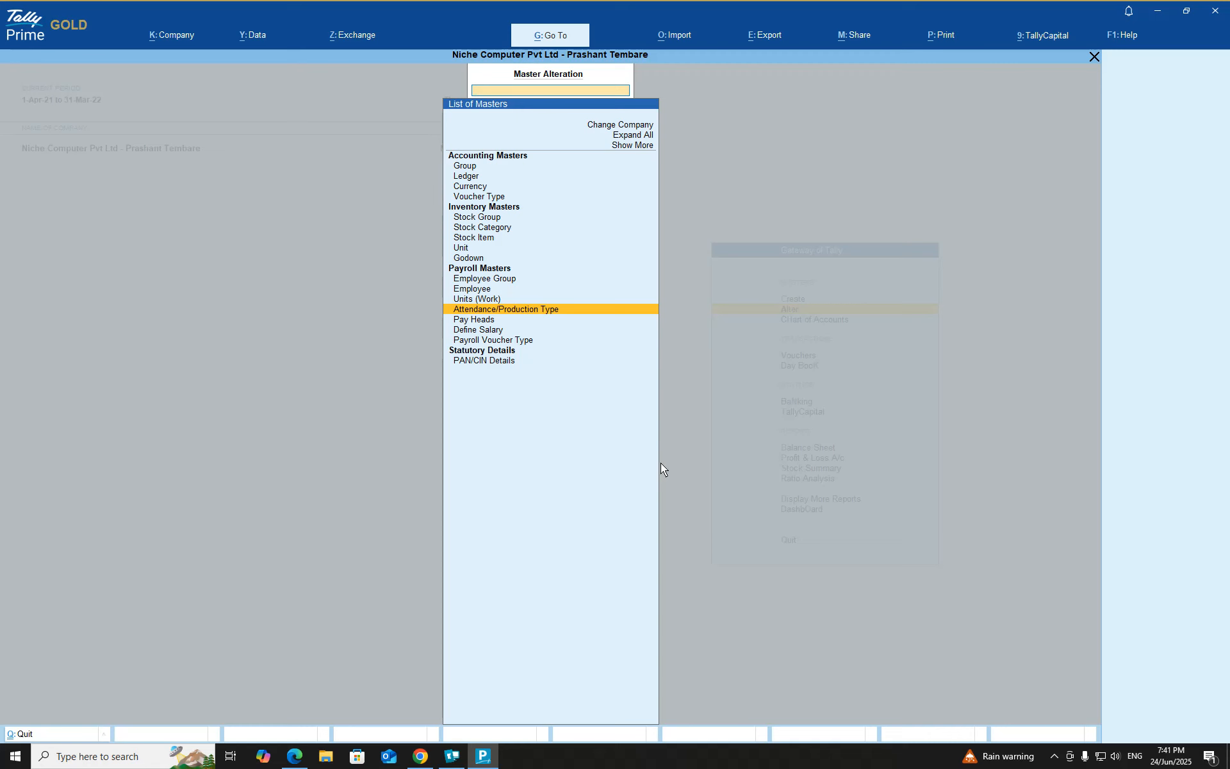
Open the compound work unit HRS of 60 Mins for alteration, check its first unit, conversion and second unit, and leave it without changes
key("Up")
key("Return")
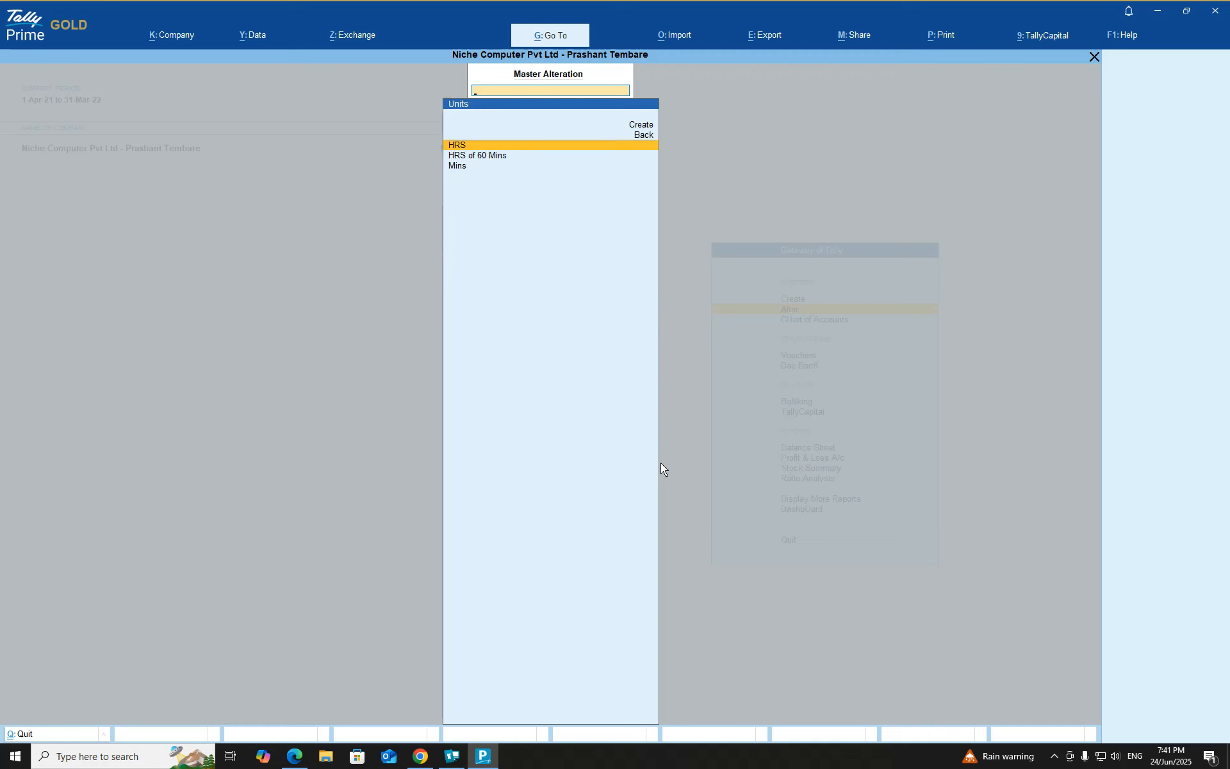
key("Down")
key("Down")
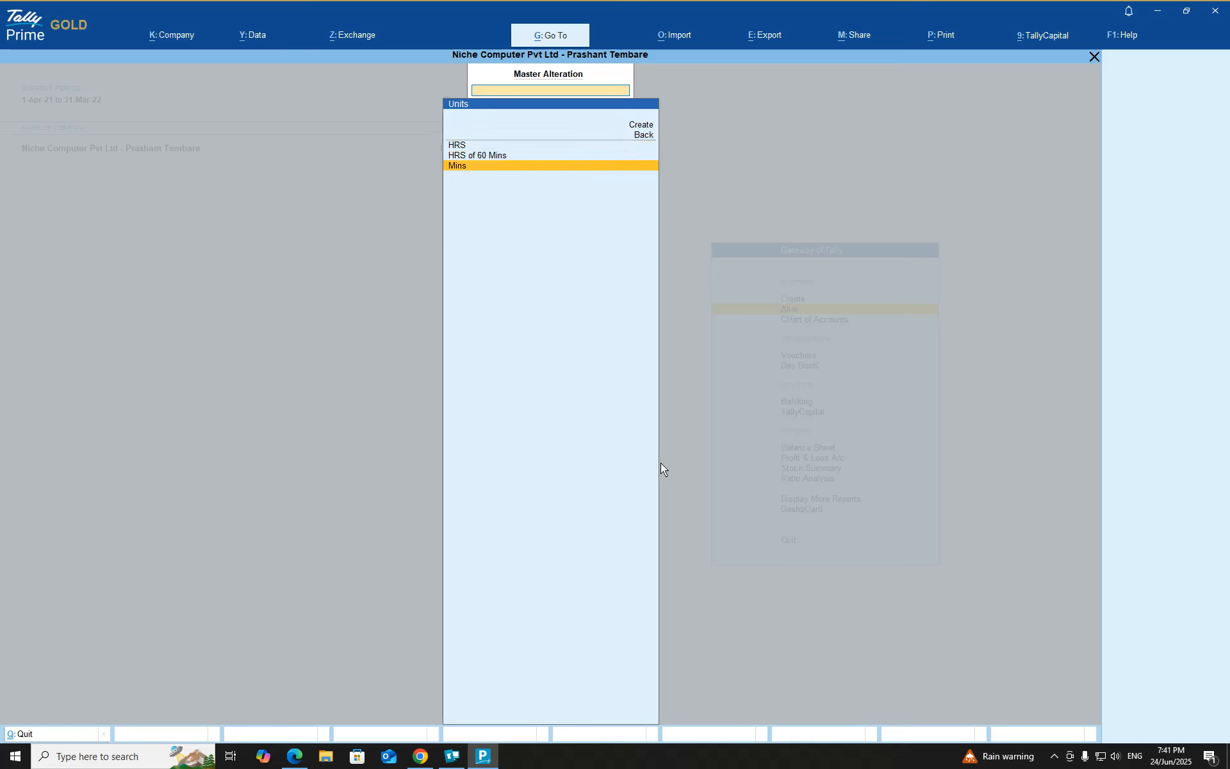
key("Up")
key("Up")
key("Down")
key("Down")
key("Up")
key("Return")
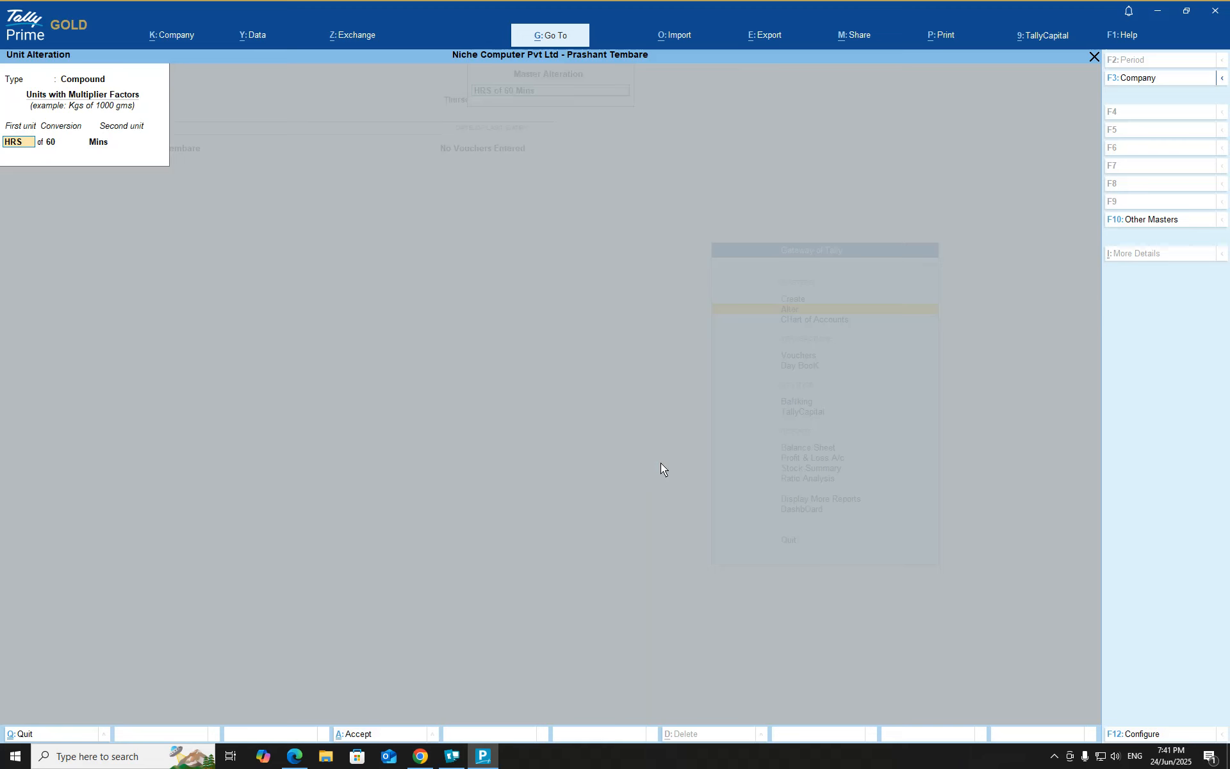
key("Escape")
key("Escape")
key("Return")
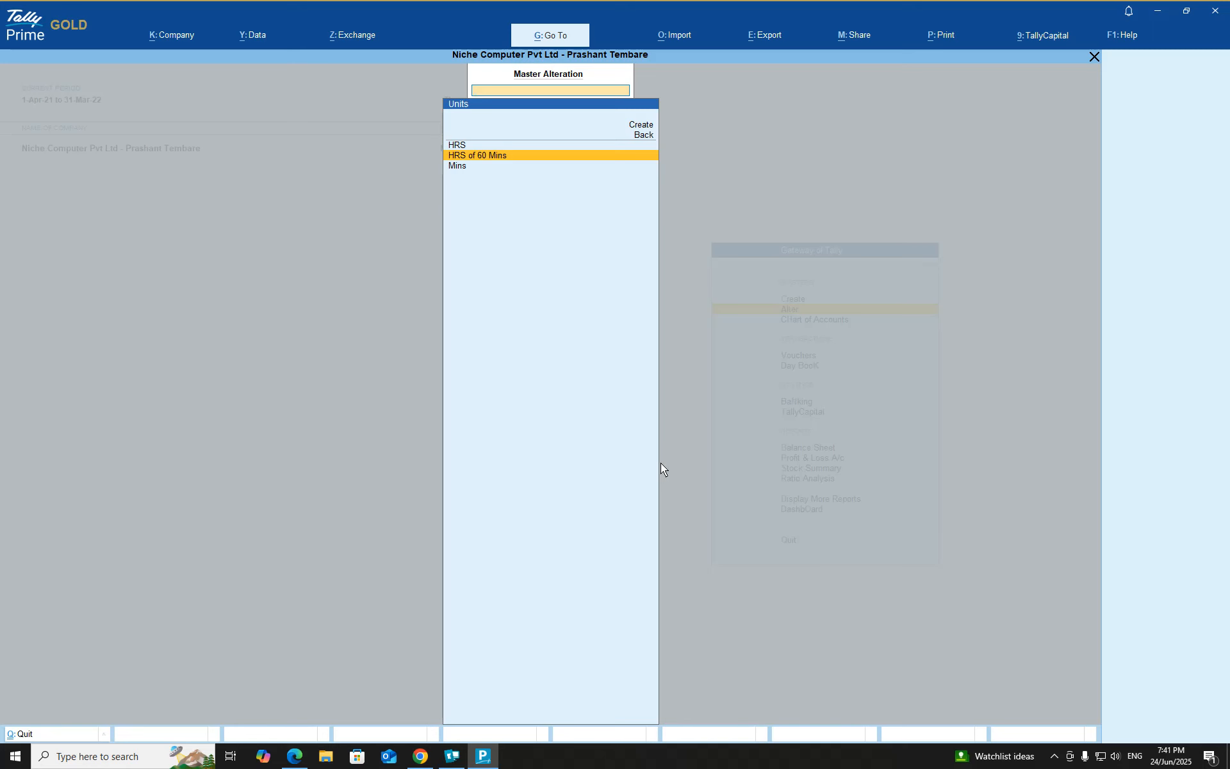
Review the simple units HRS and Mins in the units list, and leave master alteration for the Gateway of Tally
key("Up")
key("Down")
key("Down")
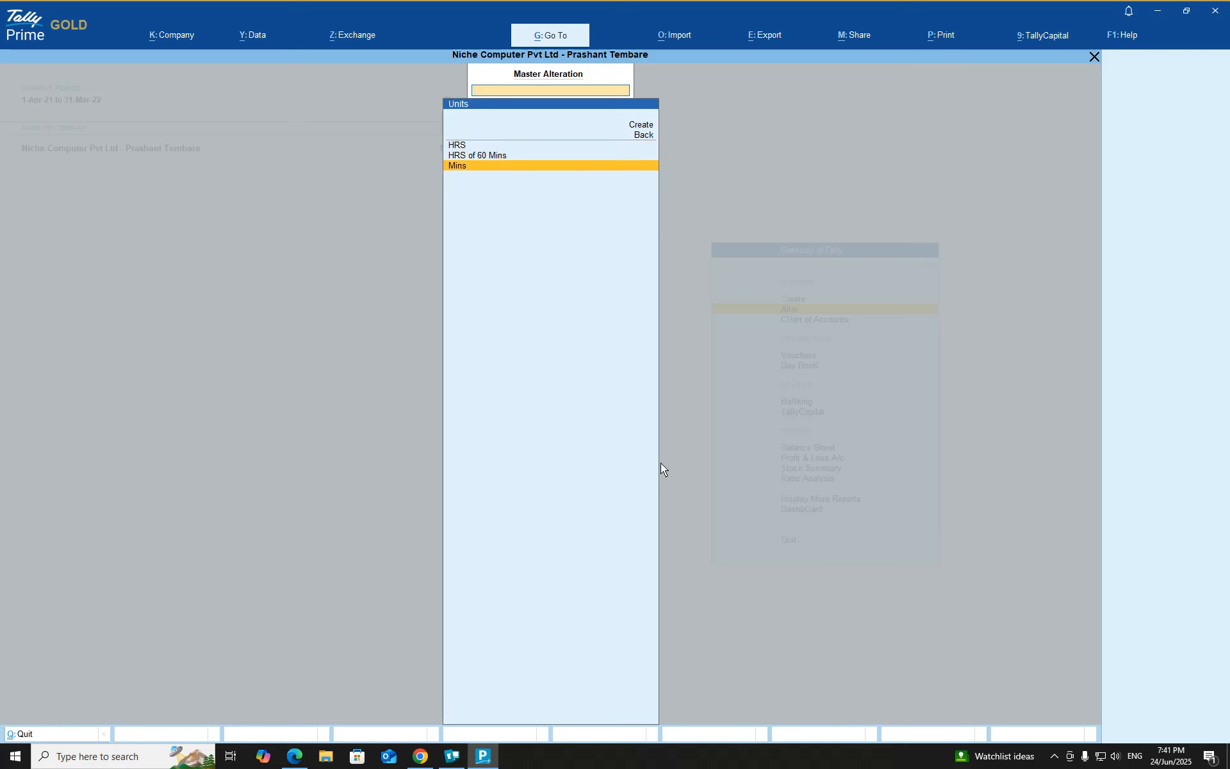
key("Up")
key("Up")
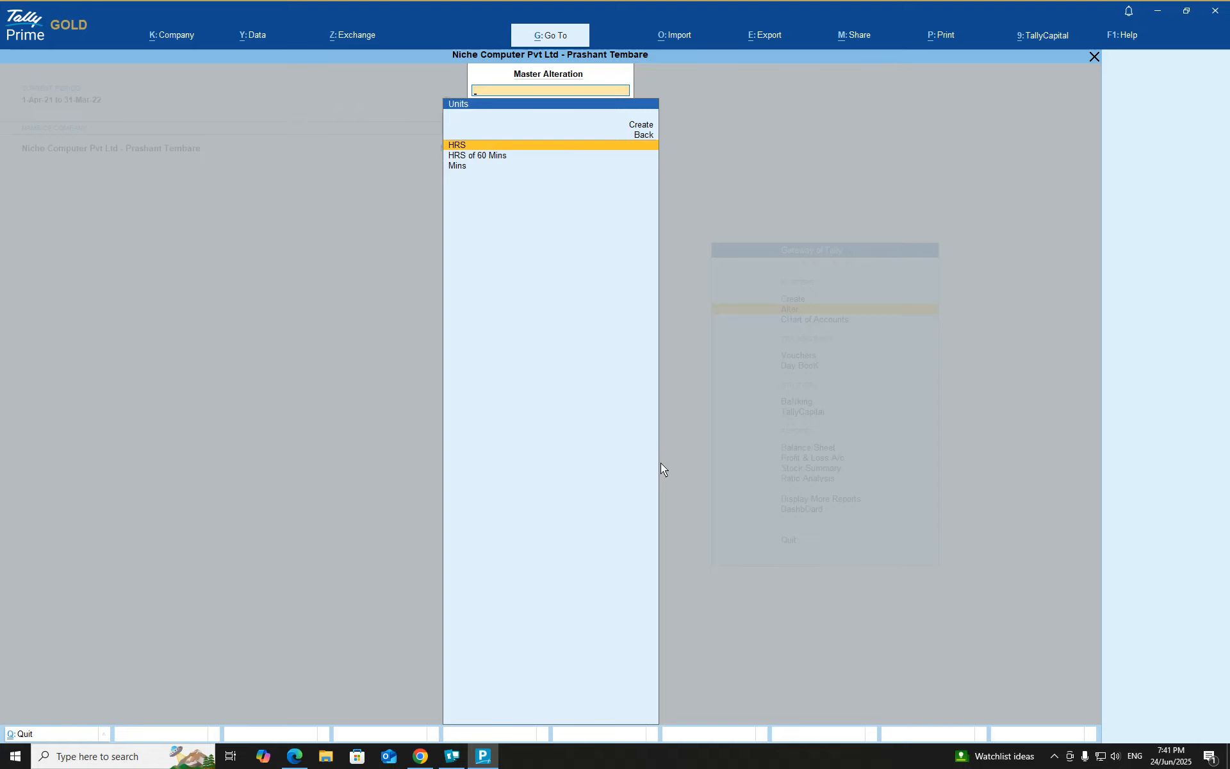
key("Escape")
key("Escape")
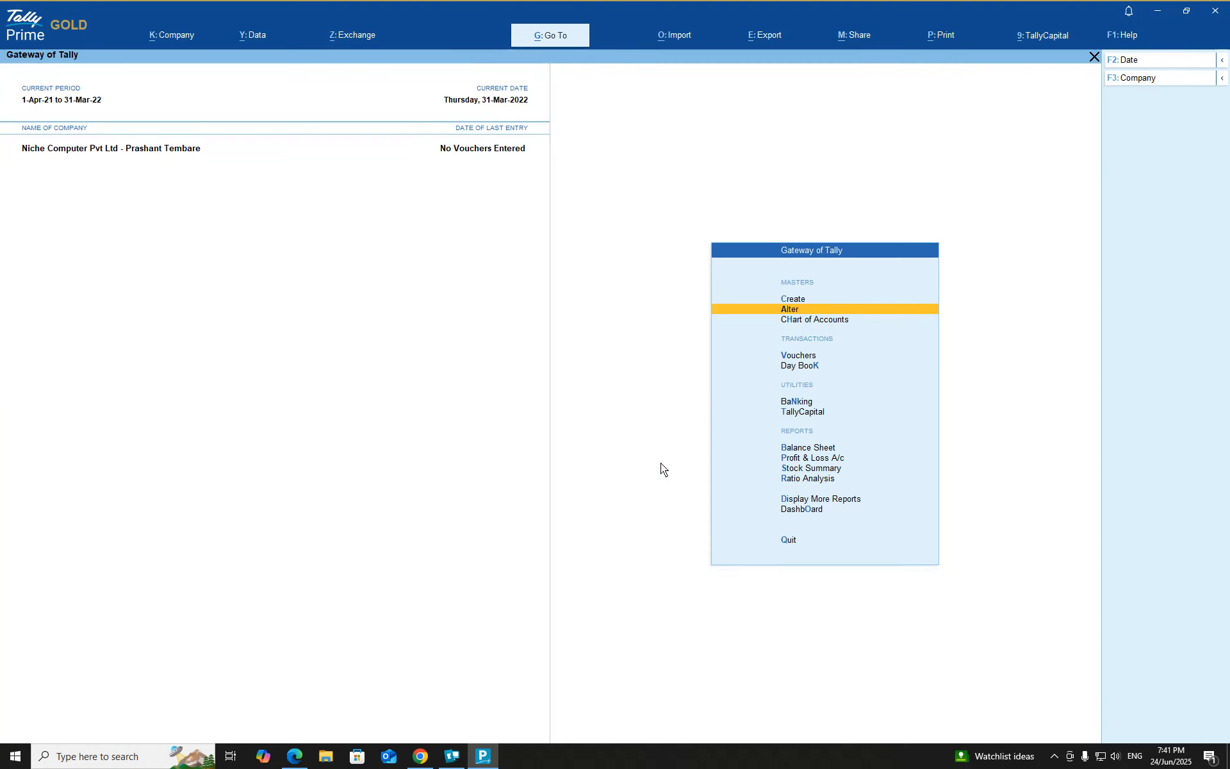